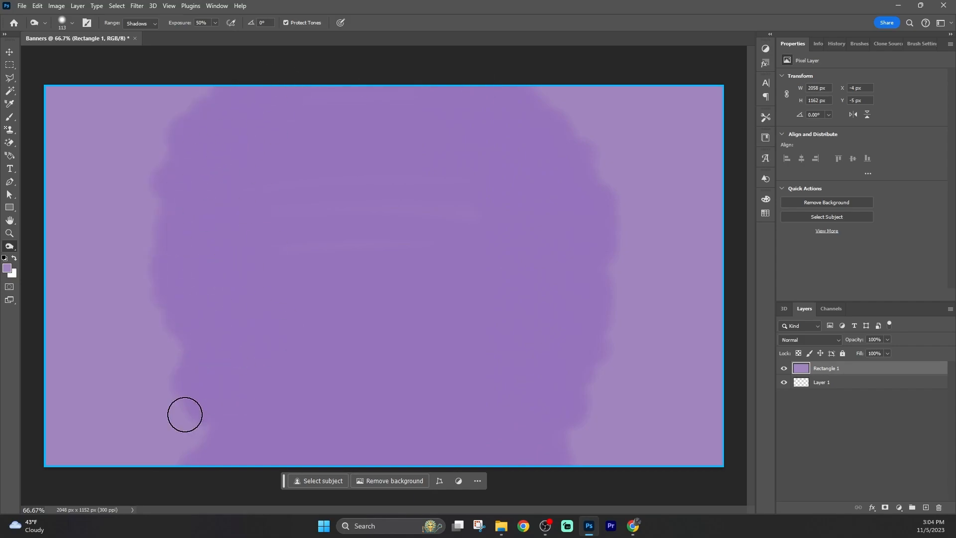
# Burn a large, soft round area into the middle of the purple background, undoing unwanted strokes
pyautogui.click(291, 95)
pyautogui.moveTo(353, 82)
pyautogui.mouseDown()
pyautogui.moveTo(463, 284)
pyautogui.moveTo(371, 441)
pyautogui.moveTo(474, 454)
pyautogui.mouseUp()
pyautogui.hotkey('ctrl', 'z')
pyautogui.hotkey('ctrl', 'z')
pyautogui.moveTo(478, 192)
pyautogui.mouseDown()
pyautogui.moveTo(459, 166)
pyautogui.moveTo(340, 392)
pyautogui.moveTo(305, 179)
pyautogui.moveTo(278, 329)
pyautogui.moveTo(342, 201)
pyautogui.moveTo(449, 182)
pyautogui.moveTo(390, 363)
pyautogui.moveTo(401, 256)
pyautogui.mouseUp()
pyautogui.hotkey('ctrl', 'z')
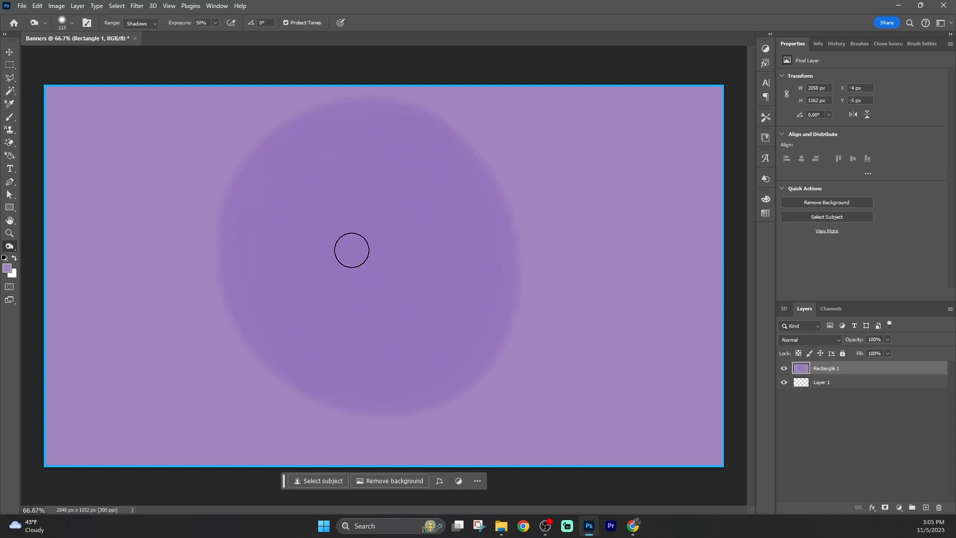
# Draw a rectangle of about 421 × 564 px on the right half of the canvas and fill it with teal #86bebc
pyautogui.press('u')
pyautogui.moveTo(490, 124)
pyautogui.mouseDown()
pyautogui.moveTo(637, 316)
pyautogui.moveTo(628, 309)
pyautogui.mouseUp()
pyautogui.click(812, 148)
pyautogui.click(912, 167)
pyautogui.moveTo(209, 140); pyautogui.dragTo(208, 179)
pyautogui.click(296, 105)
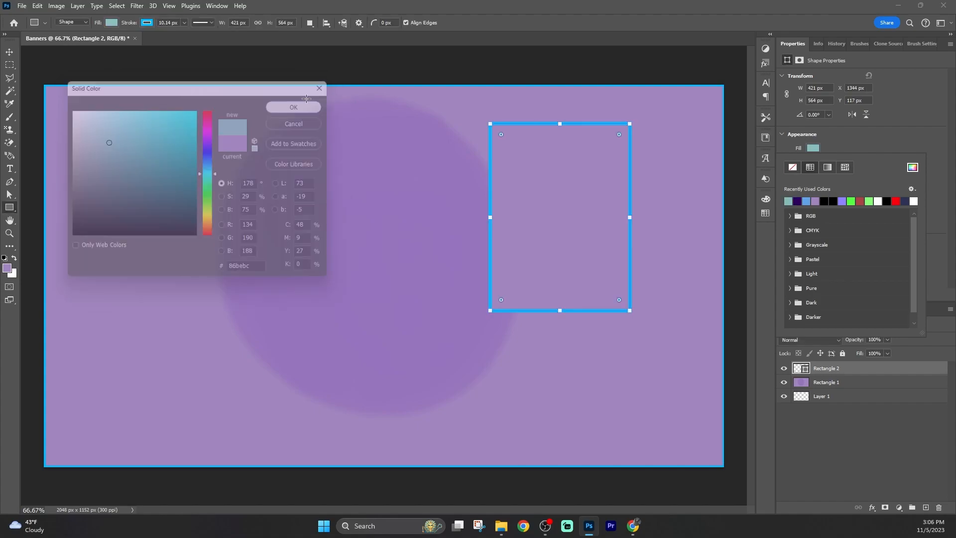
# Remove the teal rectangle's stroke and make one duplicate of the rectangle
pyautogui.press('v')
pyautogui.moveTo(534, 250); pyautogui.dragTo(589, 273)
pyautogui.click(812, 162)
pyautogui.click(792, 183)
pyautogui.click(631, 220)
pyautogui.moveTo(647, 269); pyautogui.dragTo(633, 273)
pyautogui.hotkey('ctrl', 'c')
pyautogui.hotkey('ctrl', 'v')
# Fill one teal rectangle with a darker teal and place the light one over it, slightly offset up and to the right
pyautogui.click(811, 148)
pyautogui.click(910, 165)
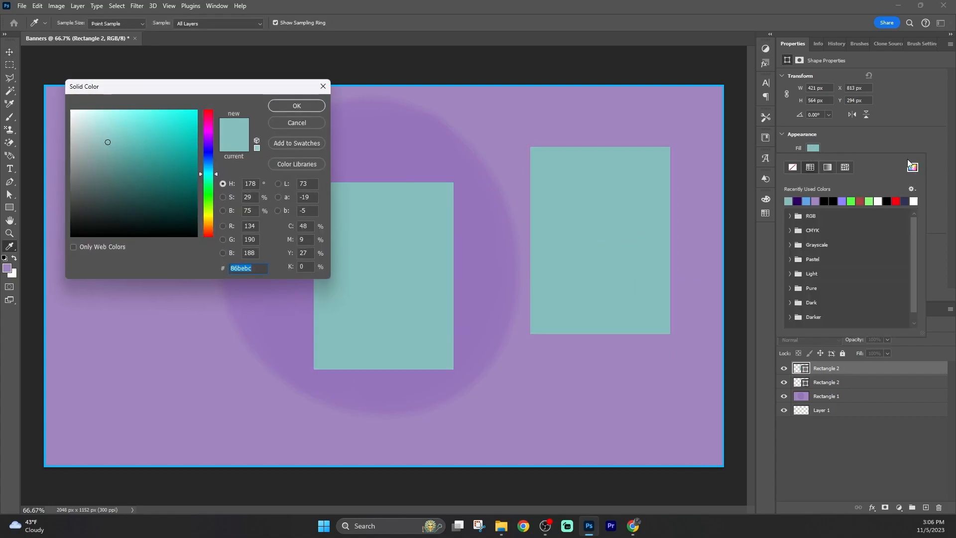
pyautogui.click(116, 155)
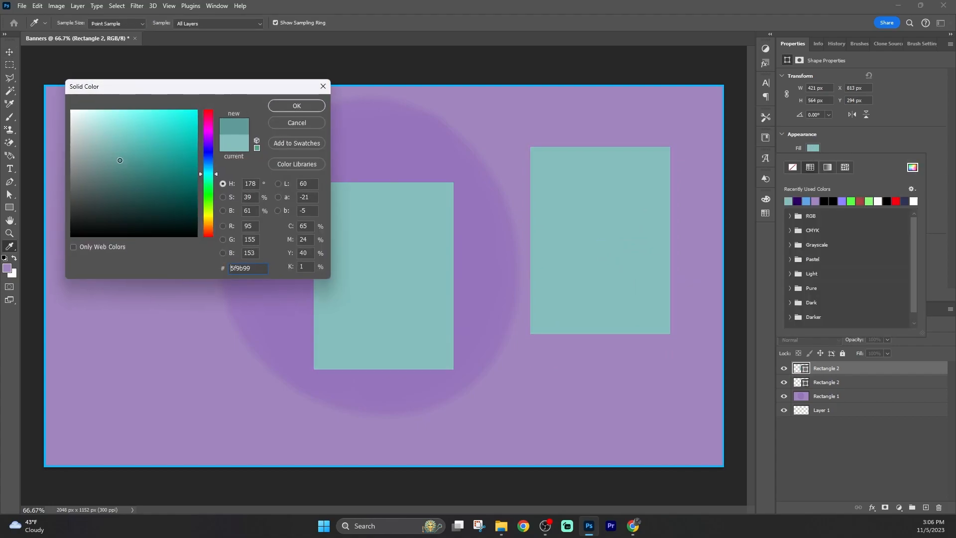
pyautogui.moveTo(116, 155); pyautogui.dragTo(118, 166)
pyautogui.click(296, 105)
pyautogui.moveTo(585, 239); pyautogui.dragTo(388, 239)
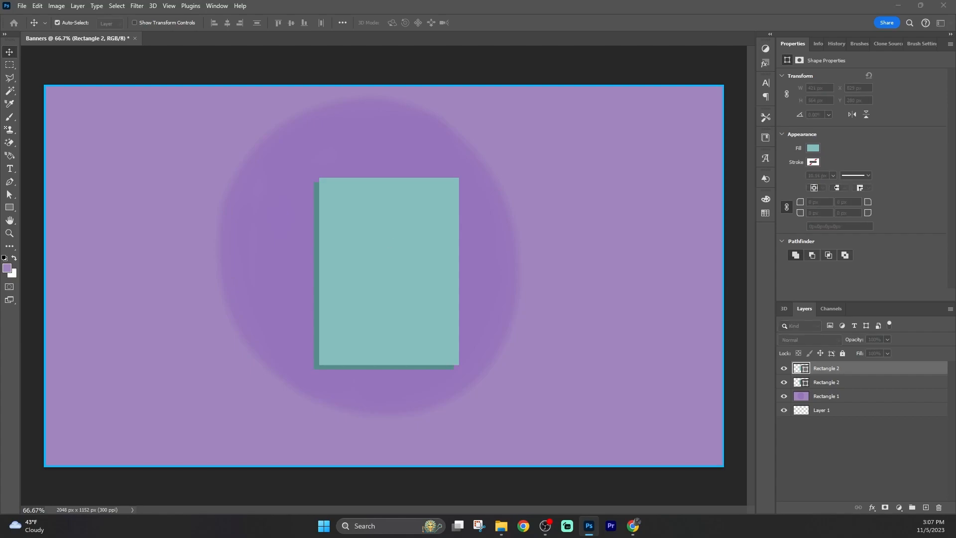
# Try grouping the two teal rectangles and moving them together, and undo the grouping
pyautogui.hotkey('ctrl', '+')
pyautogui.keyDown('ctrl'); pyautogui.click(846, 382); pyautogui.keyUp('ctrl')
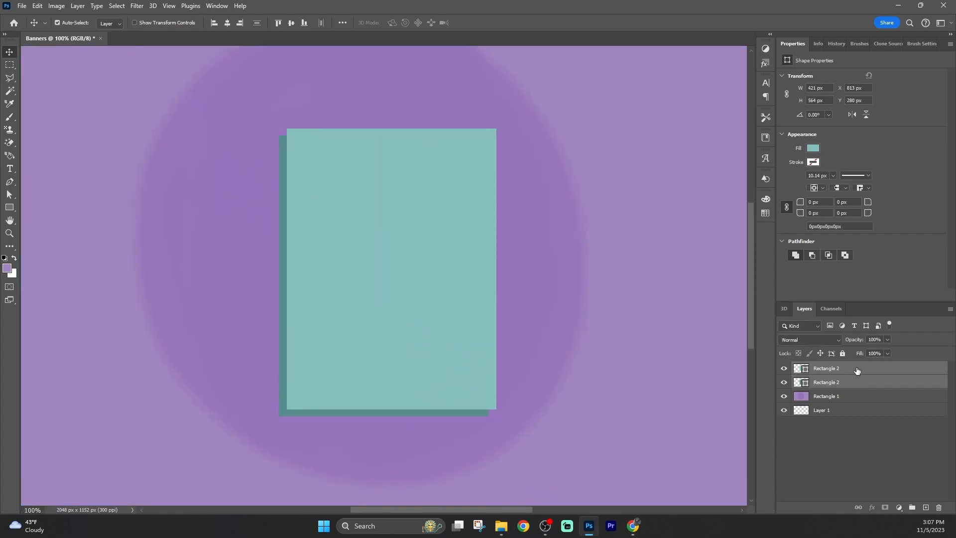
pyautogui.rightClick(859, 385)
pyautogui.click(879, 174)
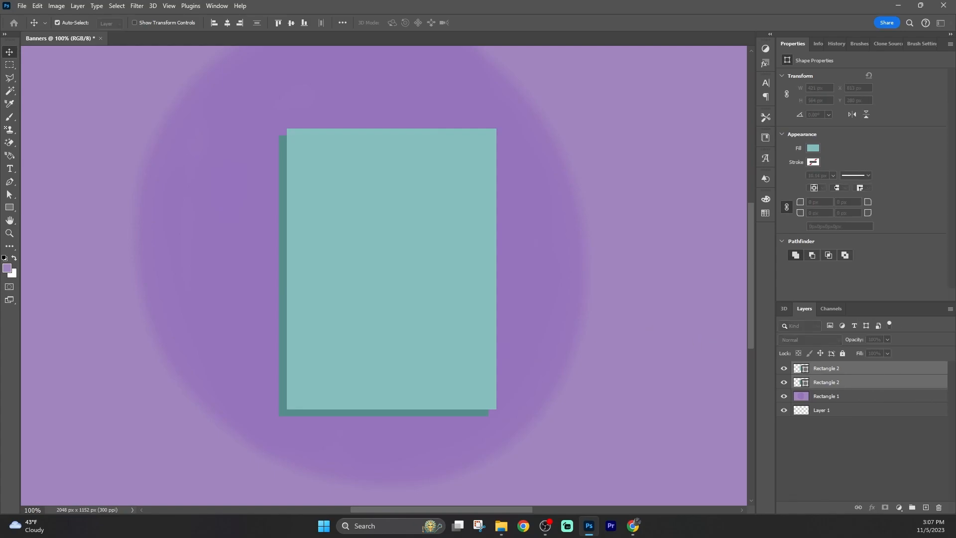
pyautogui.press('Return')
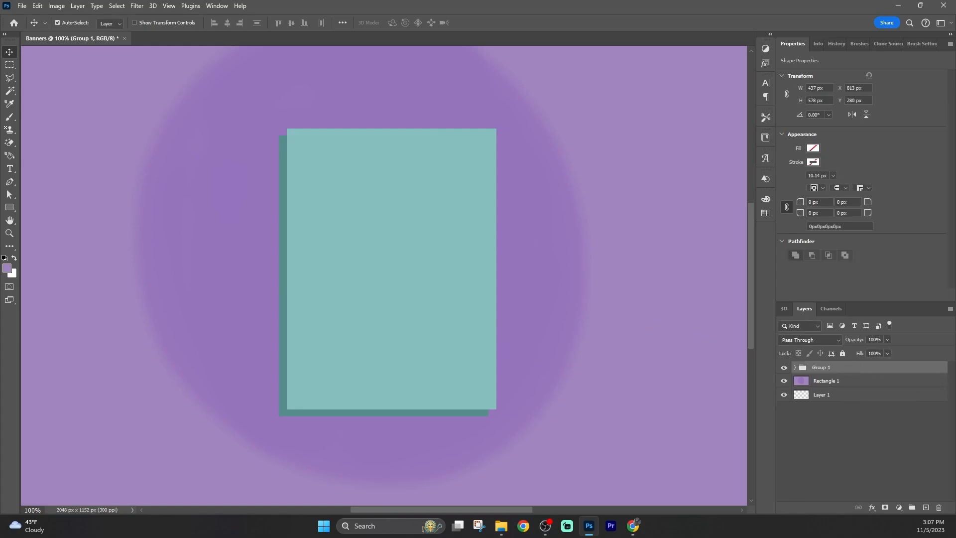
pyautogui.hotkey('ctrl', '-')
pyautogui.moveTo(359, 253); pyautogui.dragTo(349, 234)
pyautogui.hotkey('ctrl', 'z')
pyautogui.click(870, 368)
pyautogui.moveTo(410, 264); pyautogui.dragTo(412, 269)
pyautogui.hotkey('ctrl', 'z')
pyautogui.hotkey('ctrl', 'z')
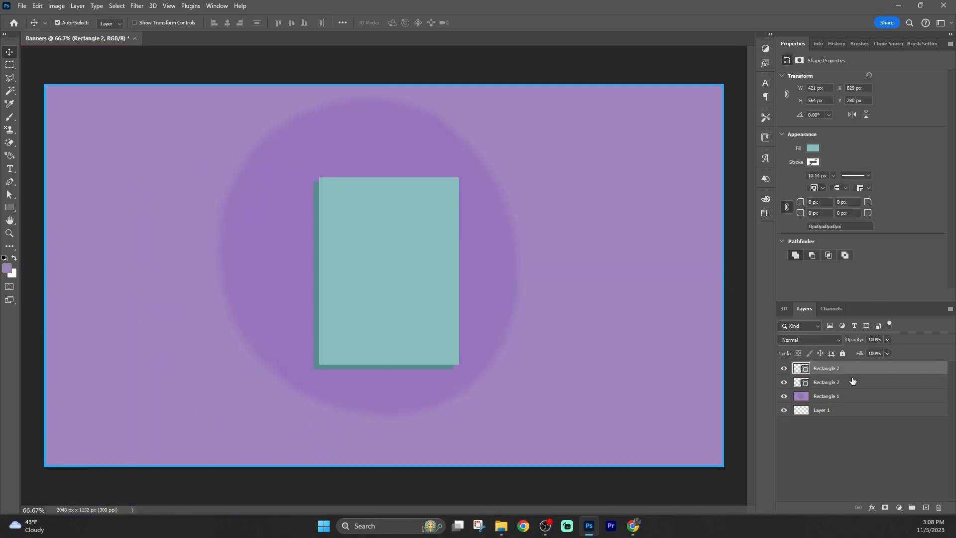
# Try Merge Shapes on the two teal rectangles and then Merge Visible, undoing each merge
pyautogui.keyDown('shift'); pyautogui.click(829, 383); pyautogui.keyUp('shift')
pyautogui.rightClick(834, 367)
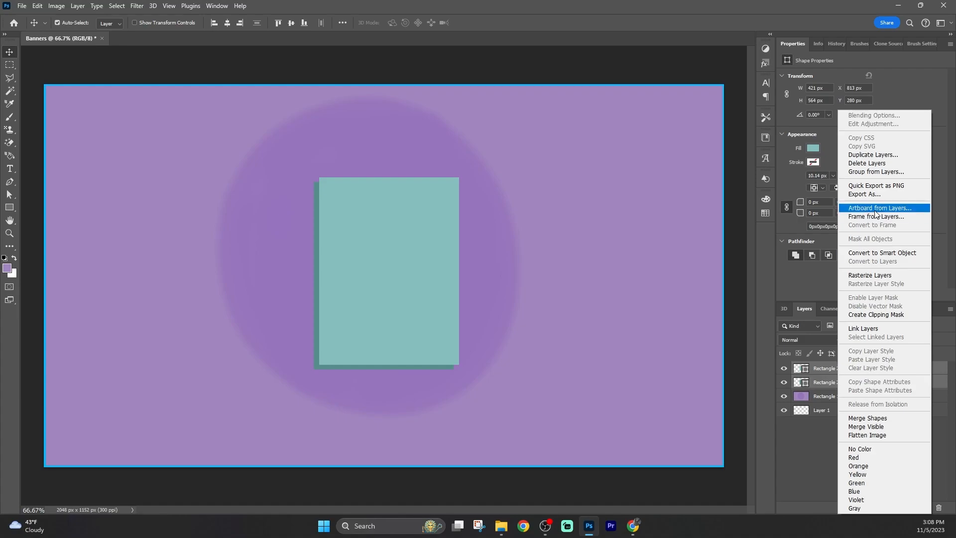
pyautogui.click(885, 418)
pyautogui.hotkey('ctrl', 'z')
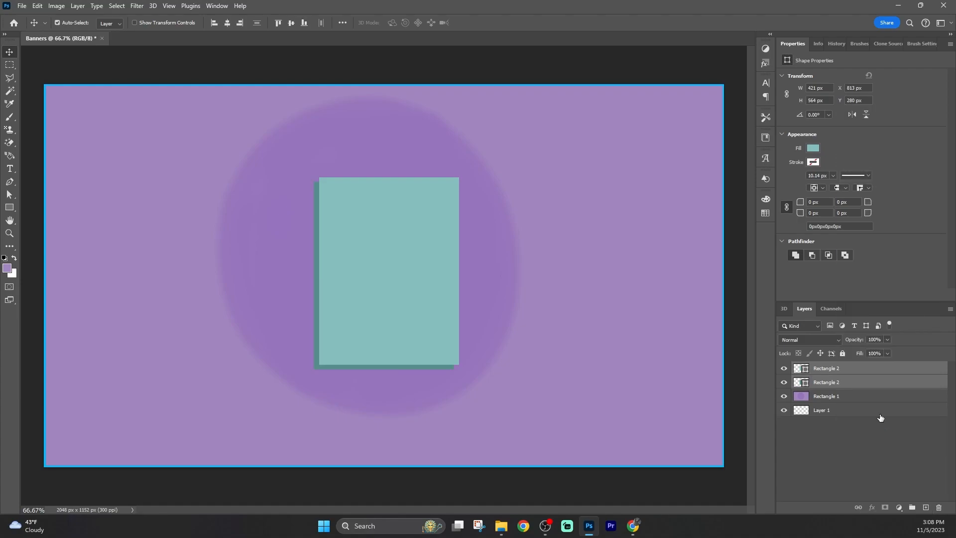
pyautogui.rightClick(872, 382)
pyautogui.click(823, 425)
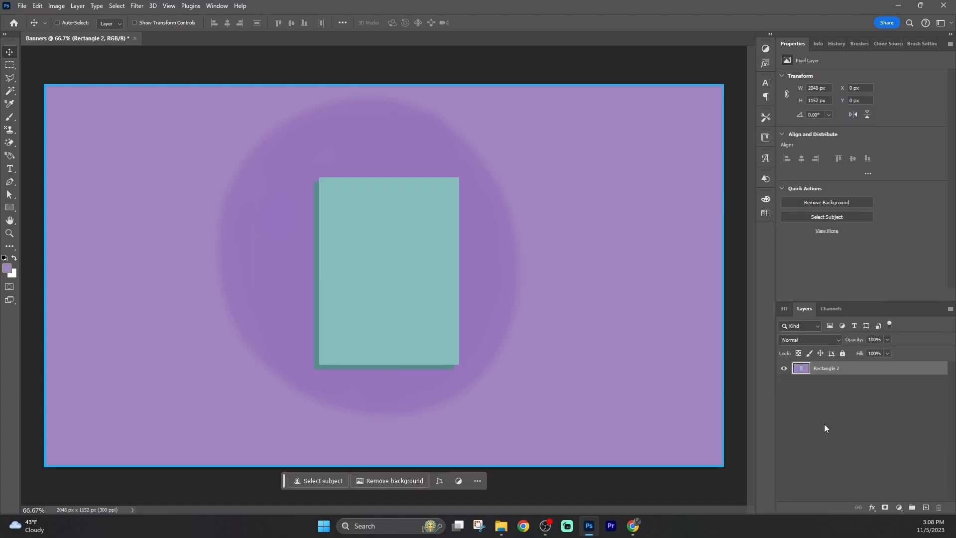
pyautogui.hotkey('ctrl', 'z')
# Link the two teal rectangle layers and move the pair to the right of the dark purple circle
pyautogui.rightClick(820, 369)
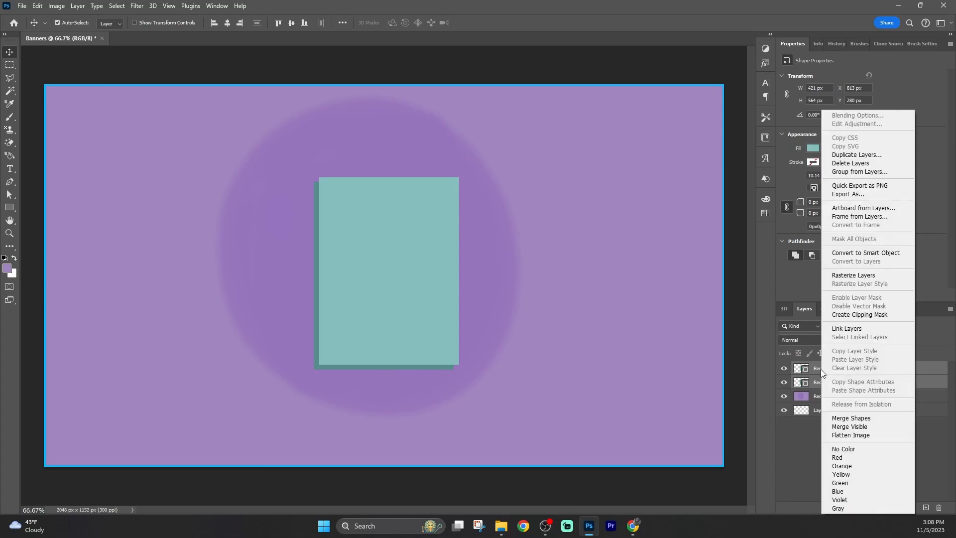
pyautogui.click(843, 328)
pyautogui.moveTo(416, 284); pyautogui.dragTo(620, 261)
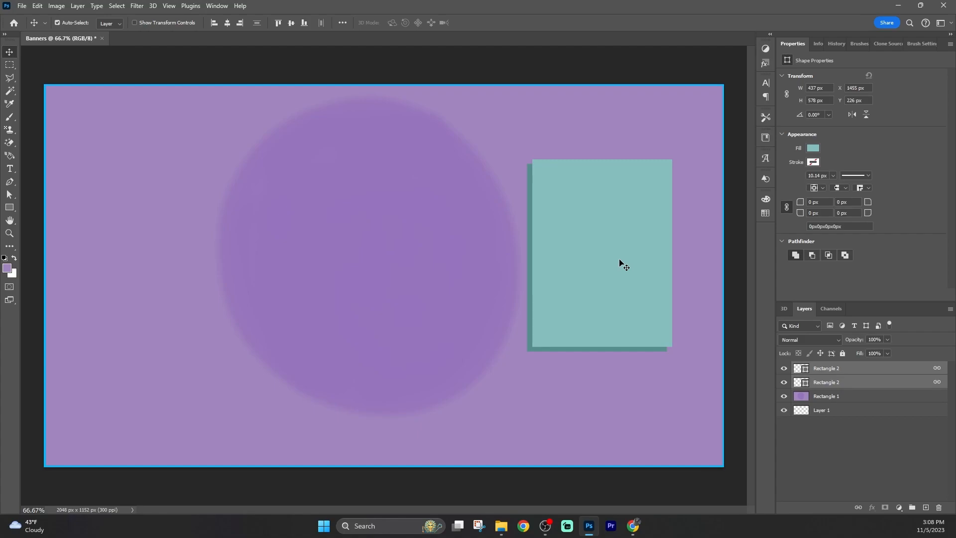
# Draw a ring of about 46 × 44 px near the lower left edge of the teal rectangle, with a black stroke and no fill
pyautogui.click(7, 244)
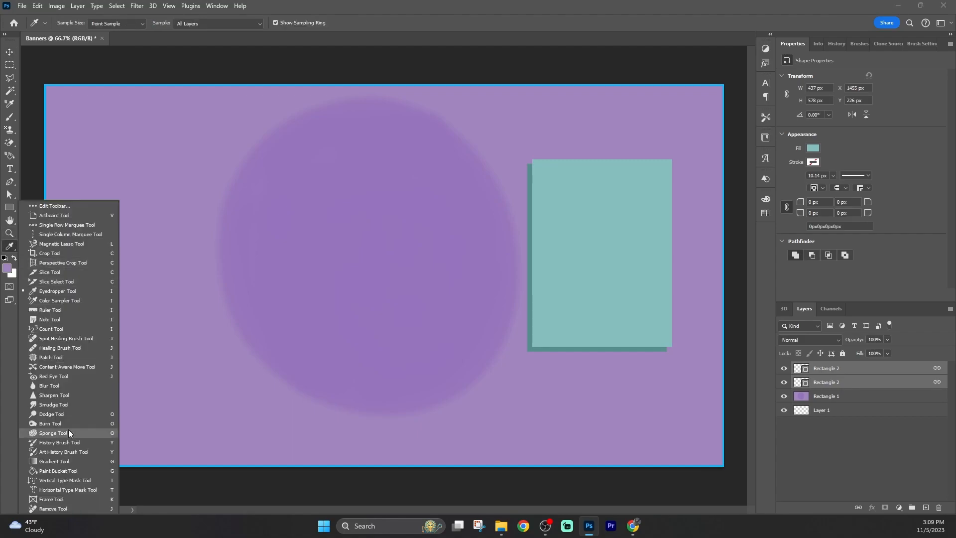
pyautogui.click(10, 207)
pyautogui.click(40, 217)
pyautogui.moveTo(522, 326); pyautogui.dragTo(537, 340)
pyautogui.click(813, 162)
pyautogui.click(812, 147)
pyautogui.click(792, 167)
pyautogui.moveTo(479, 393); pyautogui.dragTo(476, 395)
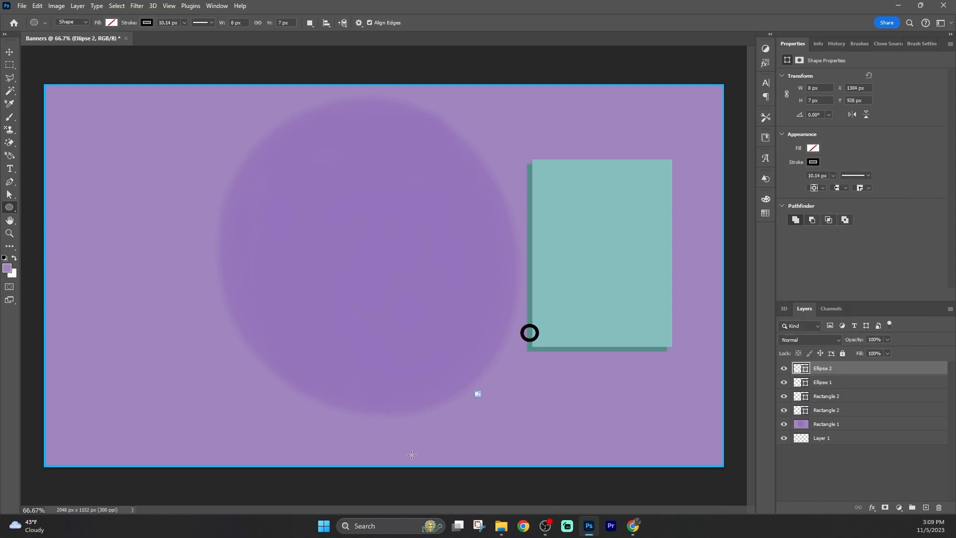
pyautogui.hotkey('ctrl', 'z')
# Position the black ring over the dark left edge of the teal rectangle, near its lower corner
pyautogui.click(11, 52)
pyautogui.moveTo(530, 340); pyautogui.dragTo(526, 338)
pyautogui.hotkey('ctrl', '+')
pyautogui.moveTo(522, 507); pyautogui.dragTo(575, 508)
pyautogui.moveTo(384, 350); pyautogui.dragTo(390, 349)
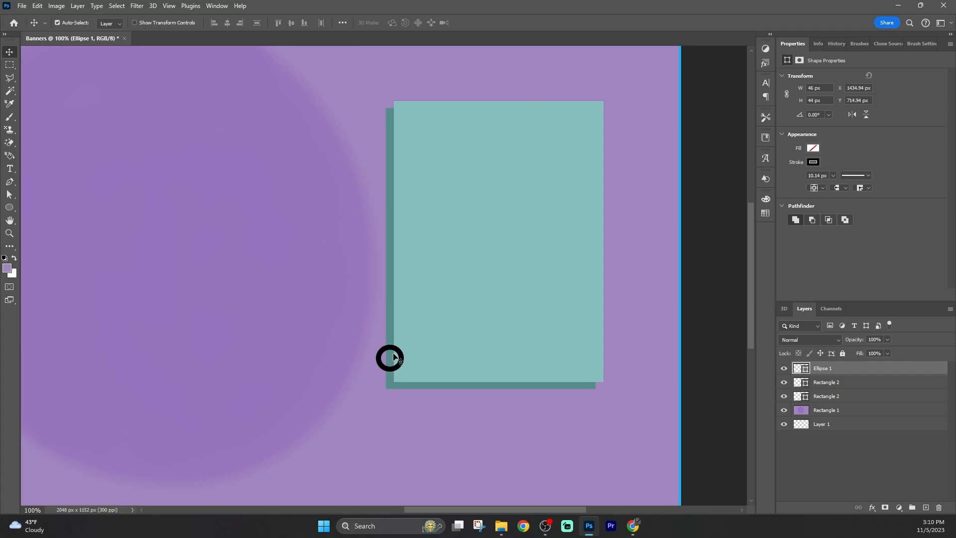
# Duplicate the black ring four times and space the copies evenly along the teal rectangle's left edge
pyautogui.hotkey('ctrl', 'c')
pyautogui.hotkey('ctrl', 'v')
pyautogui.hotkey('ctrl', 'v')
pyautogui.hotkey('ctrl', 'v')
pyautogui.hotkey('ctrl', 'v')
pyautogui.moveTo(362, 273); pyautogui.dragTo(403, 184)
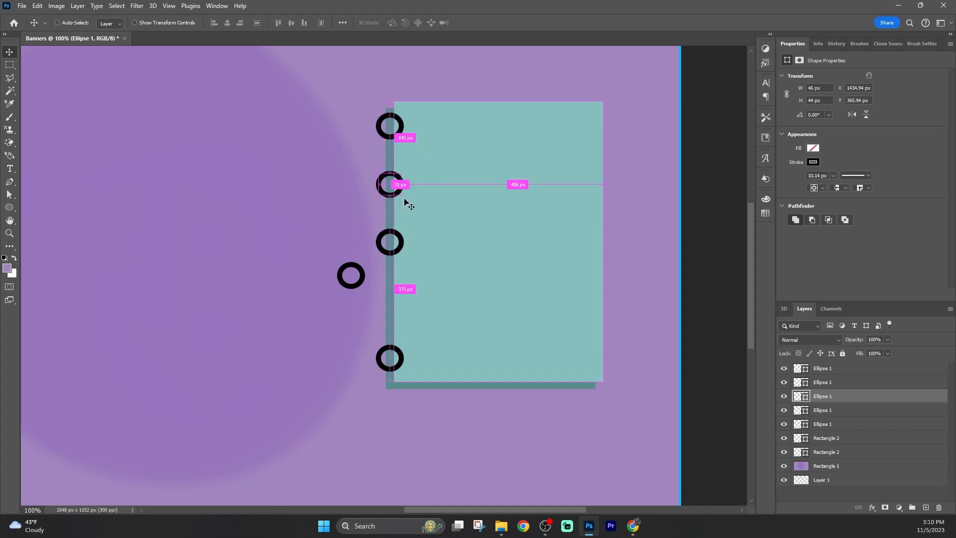
pyautogui.moveTo(360, 278); pyautogui.dragTo(400, 304)
# Try erasing part of a ring with the Eraser tool, rasterizing its shape layer, and undo it
pyautogui.moveTo(10, 142)
pyautogui.mouseDown()
pyautogui.moveTo(70, 152)
pyautogui.moveTo(68, 142)
pyautogui.mouseUp()
pyautogui.click(398, 190)
pyautogui.press('Return')
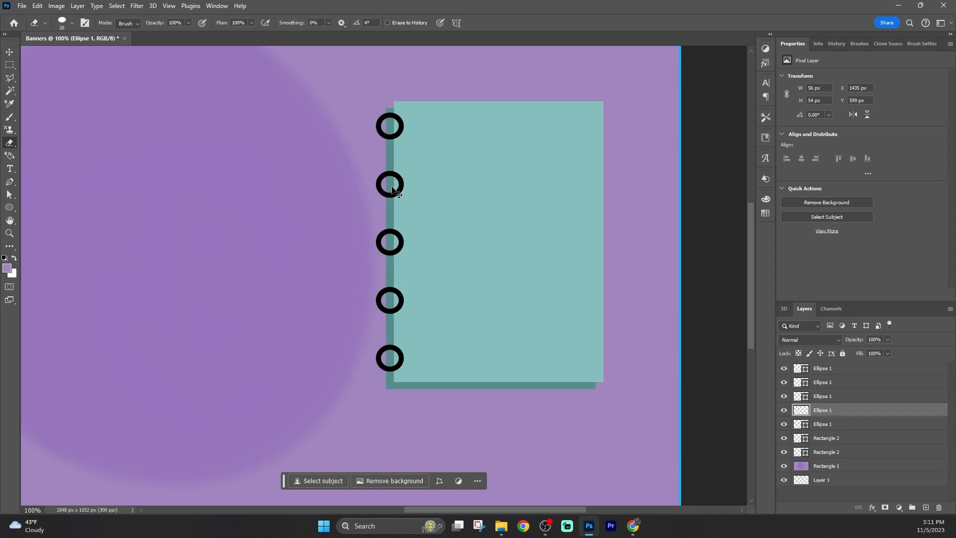
pyautogui.hotkey('ctrl', 'z')
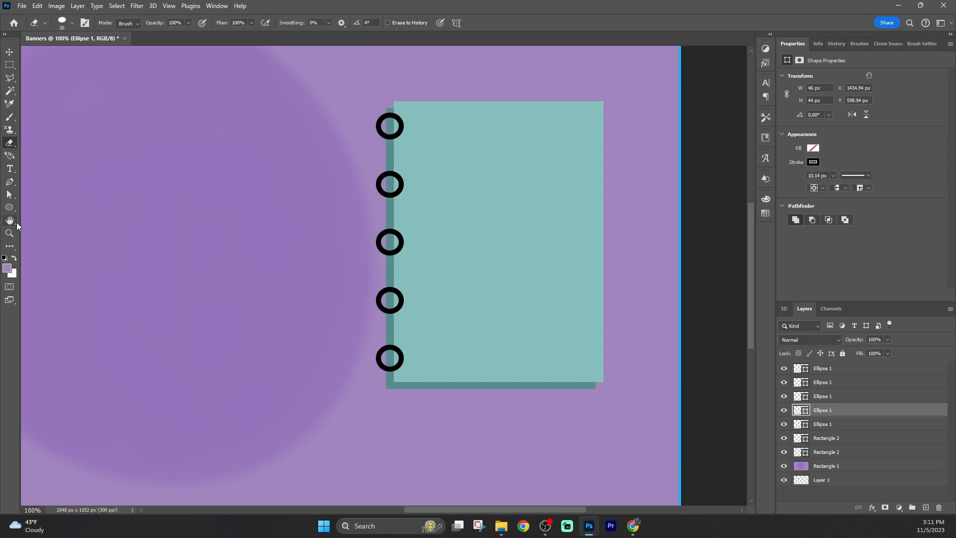
# Try drawing on a ring with a white 10 px pencil after rasterizing its shape layer
pyautogui.moveTo(10, 117); pyautogui.dragTo(67, 129)
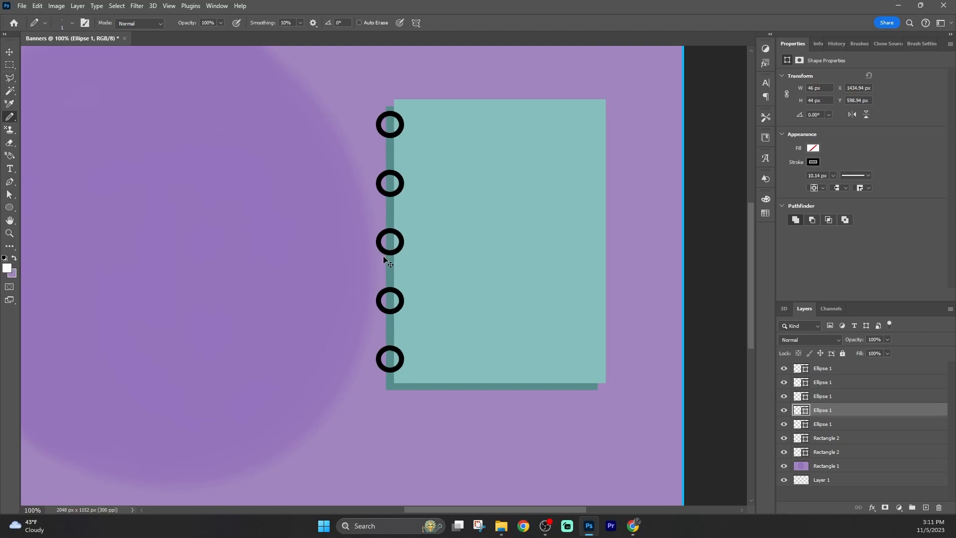
pyautogui.scroll(1, 384, 159)
pyautogui.click(70, 25)
pyautogui.click(407, 455)
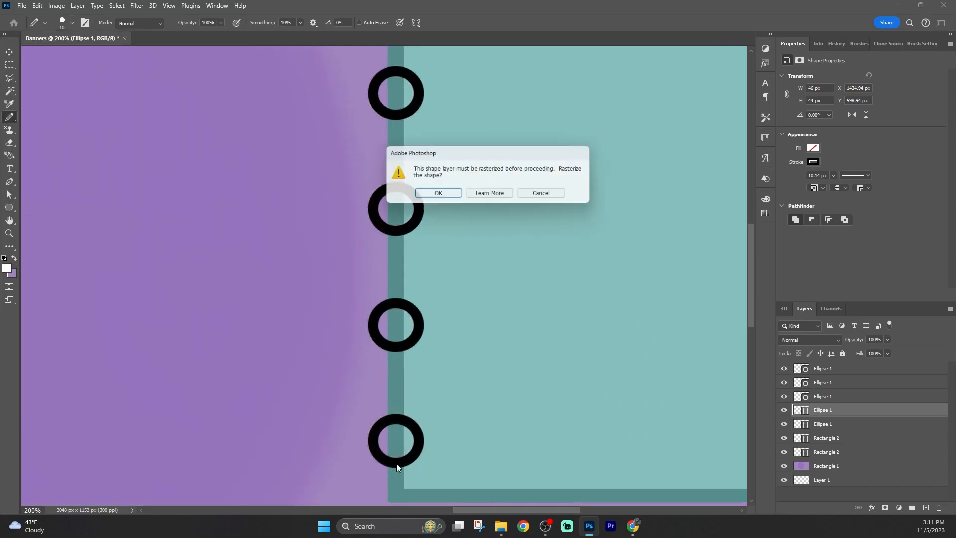
pyautogui.click(433, 194)
pyautogui.moveTo(396, 465); pyautogui.dragTo(394, 454)
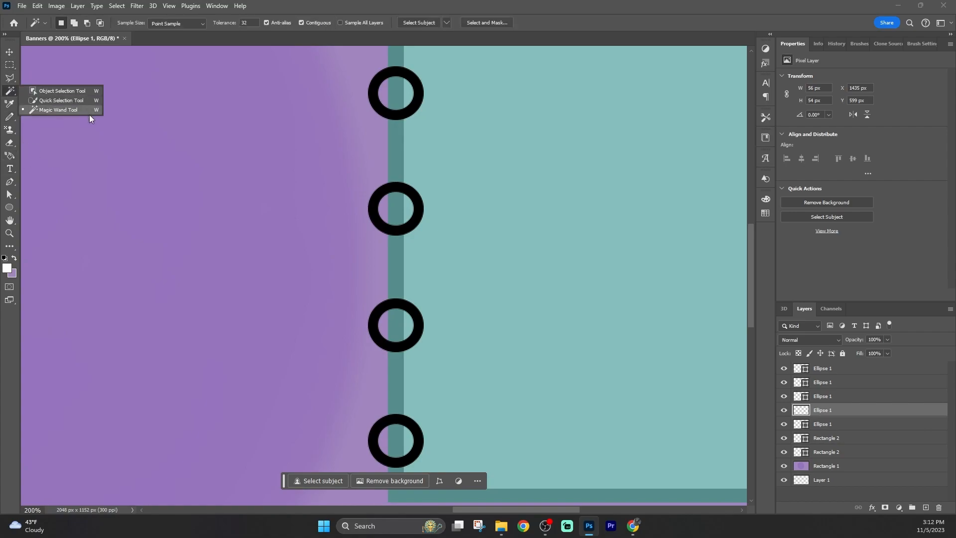
# Choose an oval pencil tip and set its size to 23 px
pyautogui.rightClick(9, 117)
pyautogui.click(72, 23)
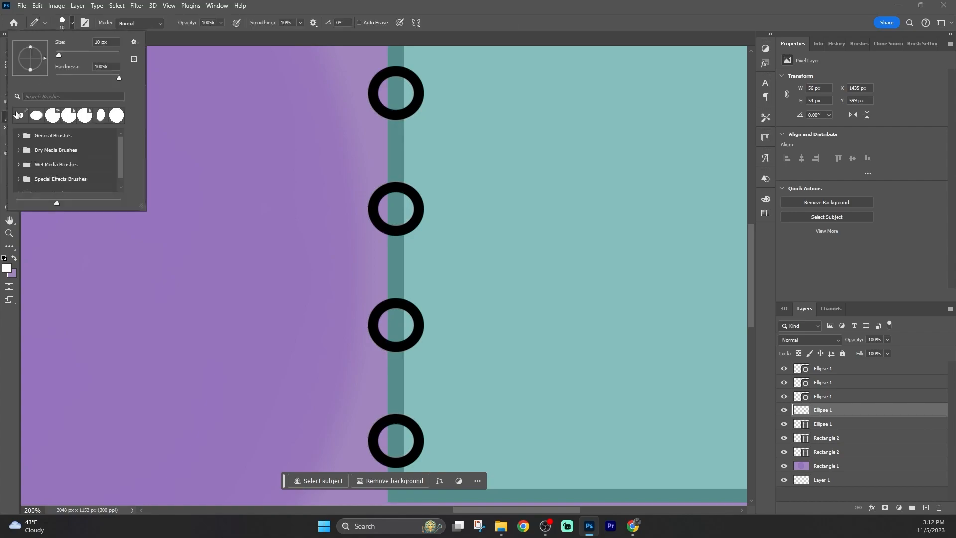
pyautogui.click(66, 55)
# Try stamping white ovals on the rings' lower right sides, then undo the dabs and the ring's rasterization
pyautogui.click(411, 336)
pyautogui.click(415, 338)
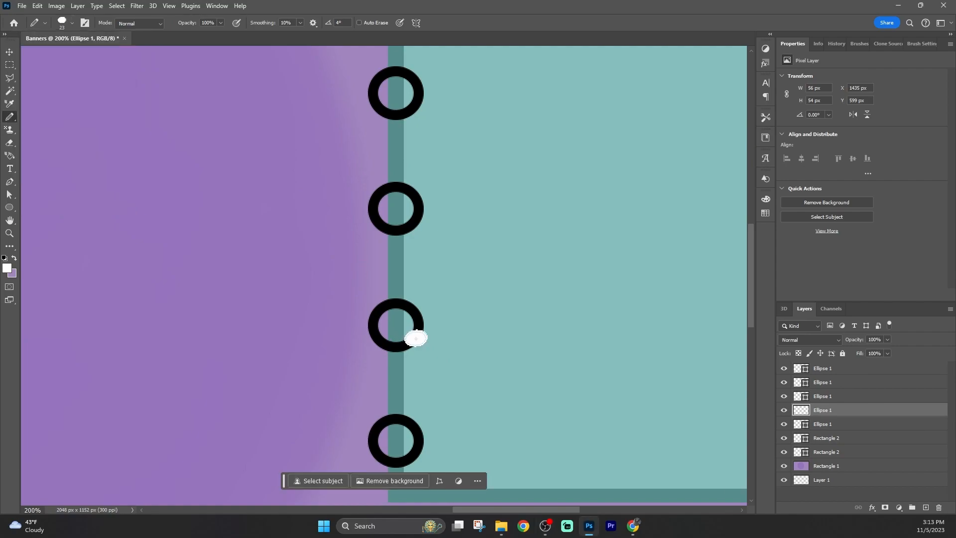
pyautogui.click(421, 446)
pyautogui.hotkey('ctrl', 'z')
pyautogui.hotkey('ctrl', 'z')
pyautogui.hotkey('ctrl', 'z')
pyautogui.click(421, 338)
pyautogui.click(537, 195)
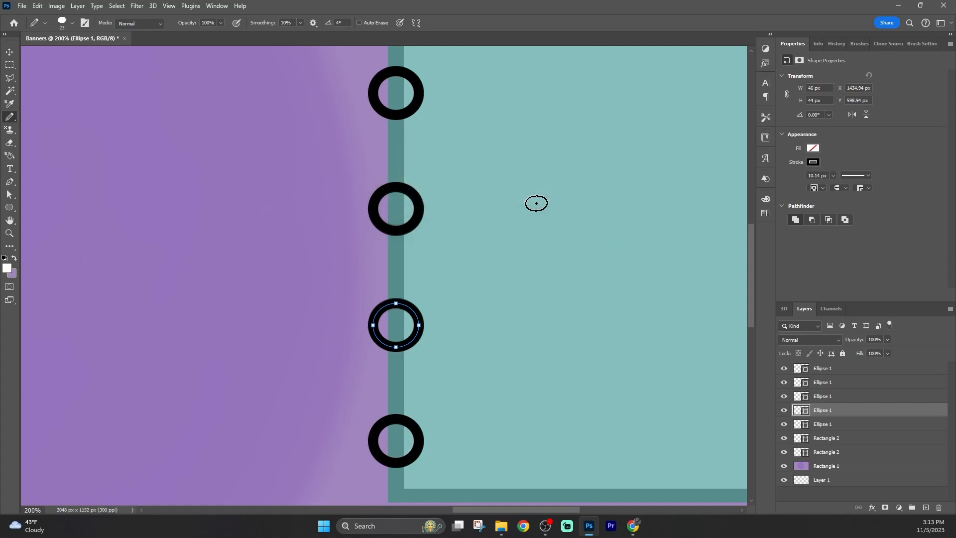
# Merge all five ring shapes into one layer and rasterize that layer
pyautogui.keyDown('shift'); pyautogui.click(831, 370); pyautogui.keyUp('shift')
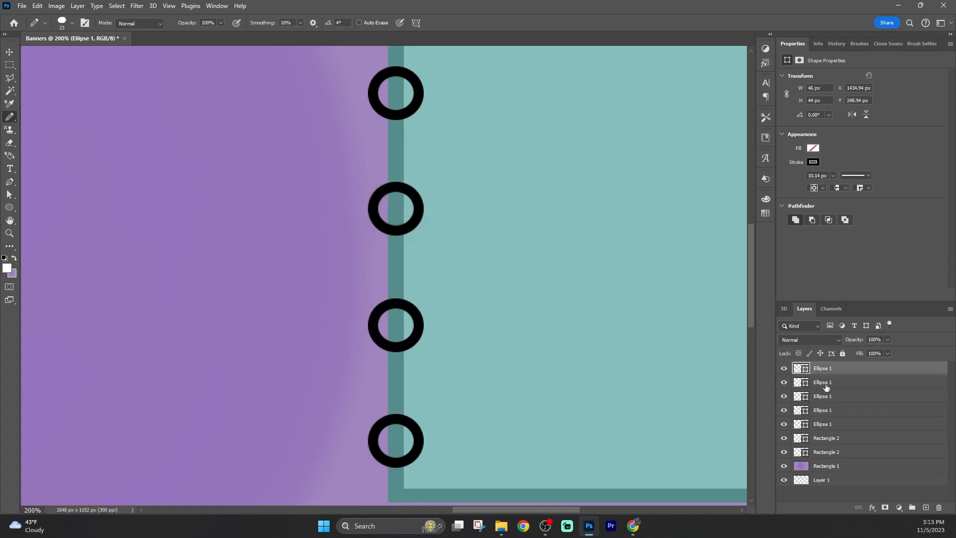
pyautogui.rightClick(835, 375)
pyautogui.click(877, 421)
pyautogui.rightClick(856, 368)
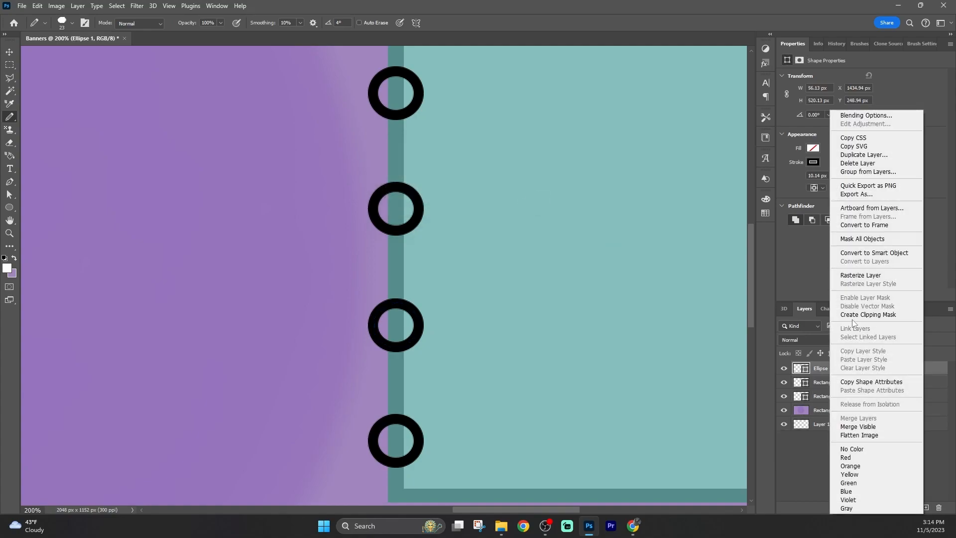
pyautogui.click(865, 271)
# Stamp a white oval hole on the lower right side of each black ring with the pencil
pyautogui.click(418, 214)
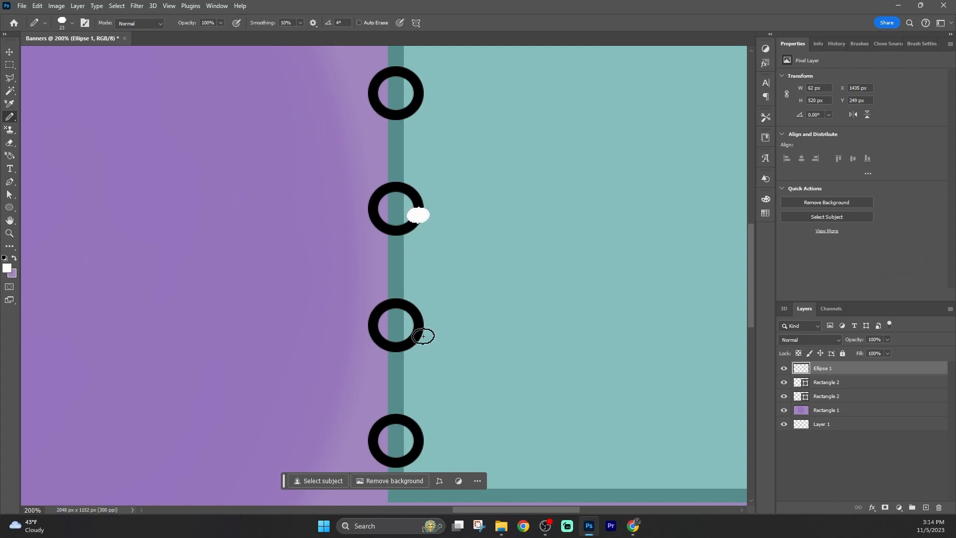
pyautogui.click(419, 331)
pyautogui.click(418, 451)
pyautogui.click(418, 100)
pyautogui.moveTo(751, 269); pyautogui.dragTo(751, 212)
pyautogui.click(420, 232)
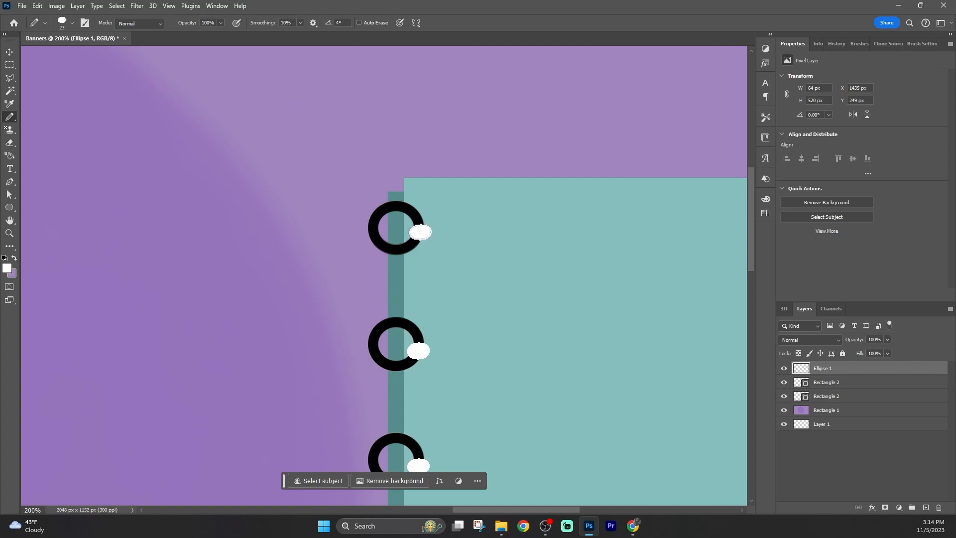
# Switch the pencil to a hard round tip and set its size to 7 px
pyautogui.click(11, 155)
pyautogui.click(9, 116)
pyautogui.click(63, 22)
pyautogui.click(24, 114)
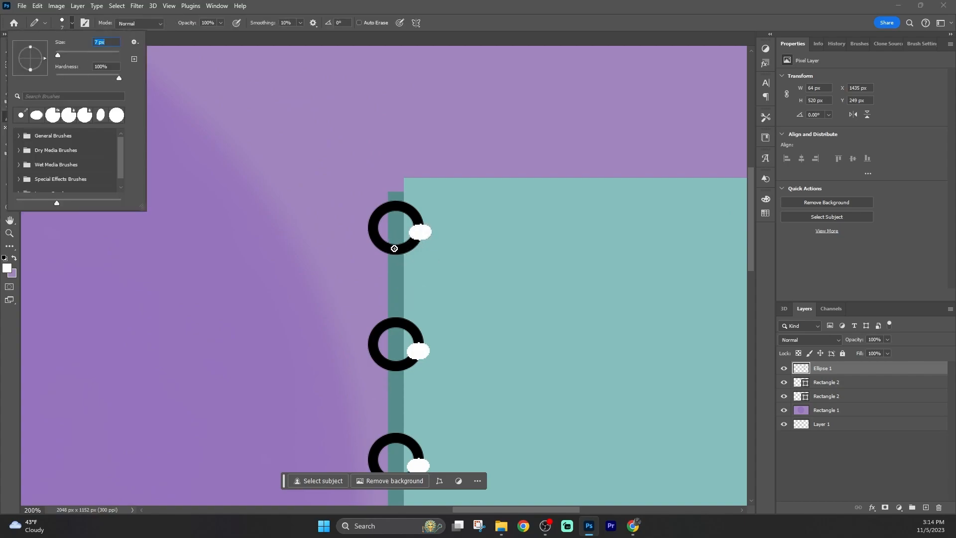
pyautogui.press('Return')
# Paint white with the pencil over the bottom of each ring where it crosses the dark teal strip
pyautogui.hotkey('ctrl', '+')
pyautogui.hotkey('ctrl', '+')
pyautogui.moveTo(398, 211)
pyautogui.mouseDown()
pyautogui.moveTo(399, 235)
pyautogui.moveTo(410, 203)
pyautogui.mouseUp()
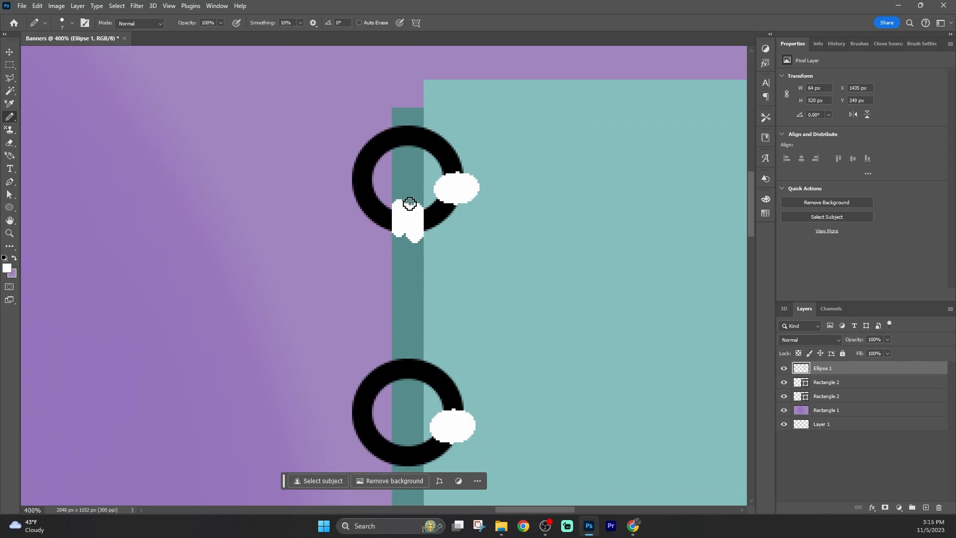
pyautogui.press('v')
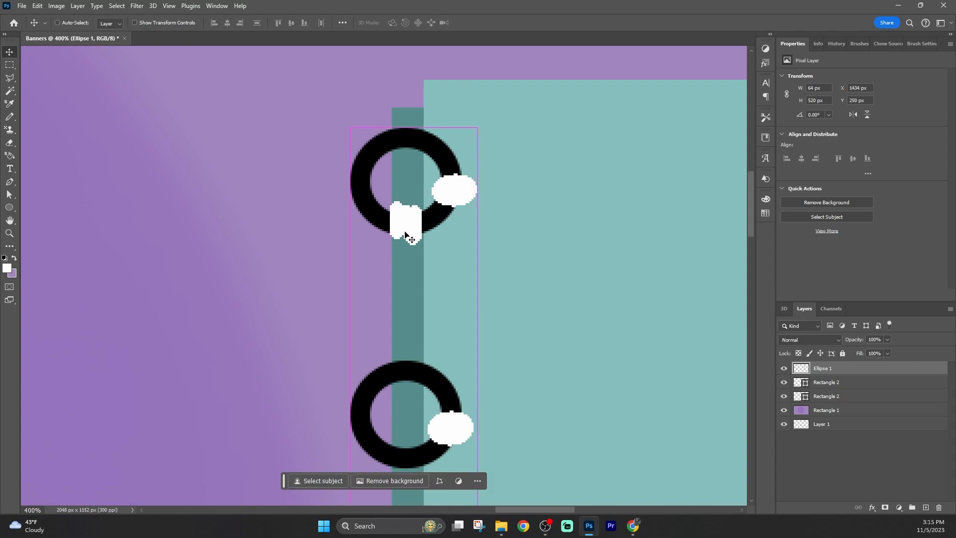
pyautogui.click(9, 116)
pyautogui.moveTo(399, 442)
pyautogui.mouseDown()
pyautogui.moveTo(411, 462)
pyautogui.moveTo(409, 452)
pyautogui.mouseUp()
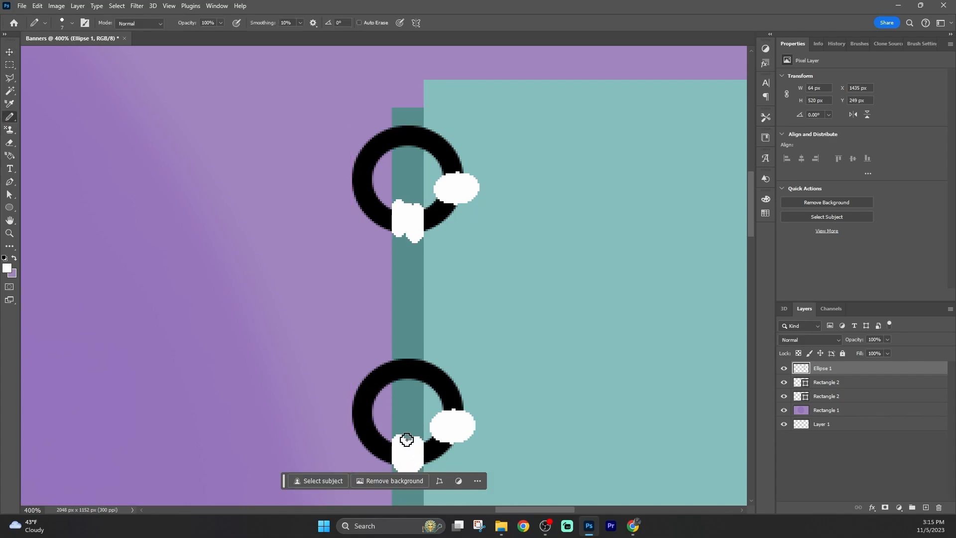
pyautogui.scroll(-10, 474, 388)
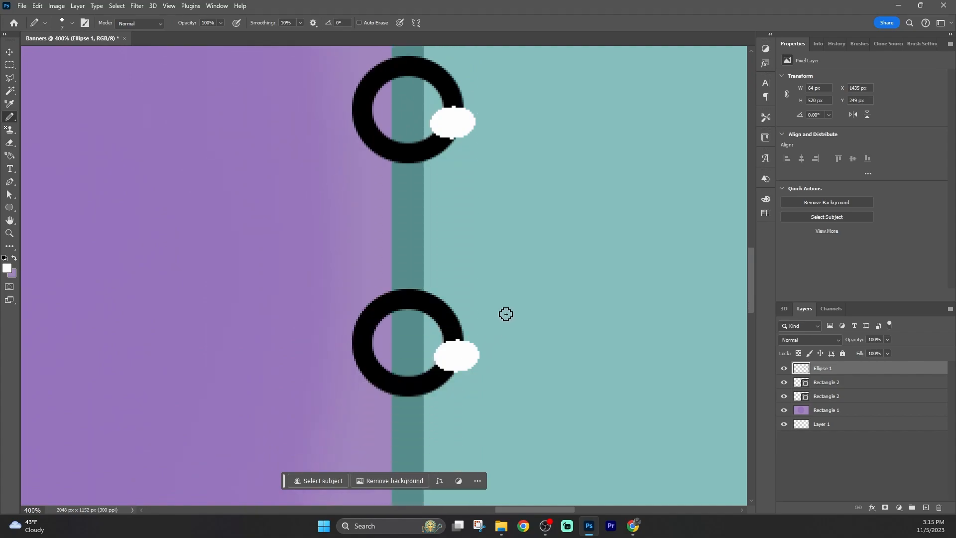
pyautogui.moveTo(398, 140)
pyautogui.mouseDown()
pyautogui.moveTo(398, 162)
pyautogui.moveTo(412, 159)
pyautogui.moveTo(413, 144)
pyautogui.mouseUp()
pyautogui.moveTo(399, 288)
pyautogui.mouseDown()
pyautogui.moveTo(399, 309)
pyautogui.moveTo(410, 296)
pyautogui.mouseUp()
pyautogui.hotkey('ctrl', 'z')
pyautogui.moveTo(398, 371)
pyautogui.mouseDown()
pyautogui.moveTo(410, 397)
pyautogui.moveTo(416, 372)
pyautogui.mouseUp()
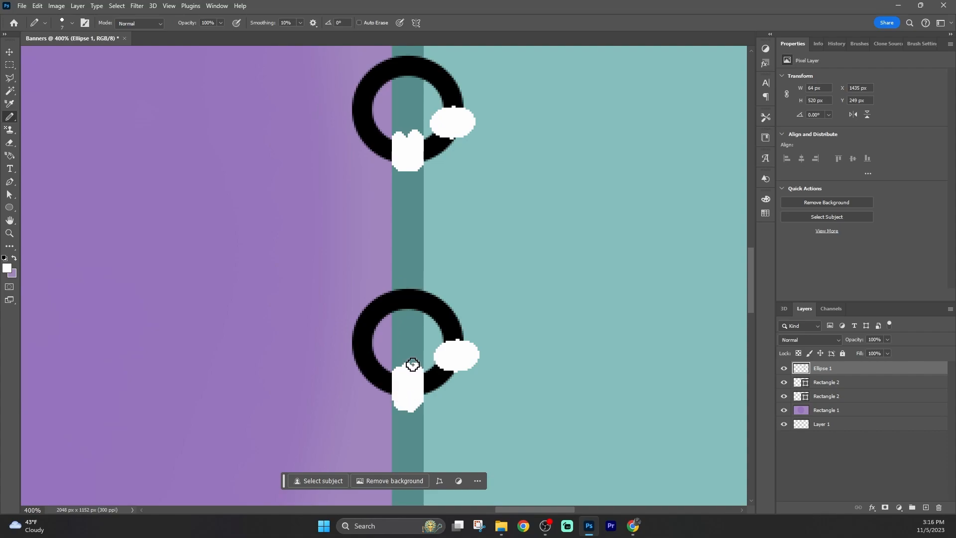
pyautogui.scroll(-5, 412, 363)
pyautogui.moveTo(399, 329)
pyautogui.mouseDown()
pyautogui.moveTo(411, 358)
pyautogui.moveTo(408, 322)
pyautogui.moveTo(408, 341)
pyautogui.mouseUp()
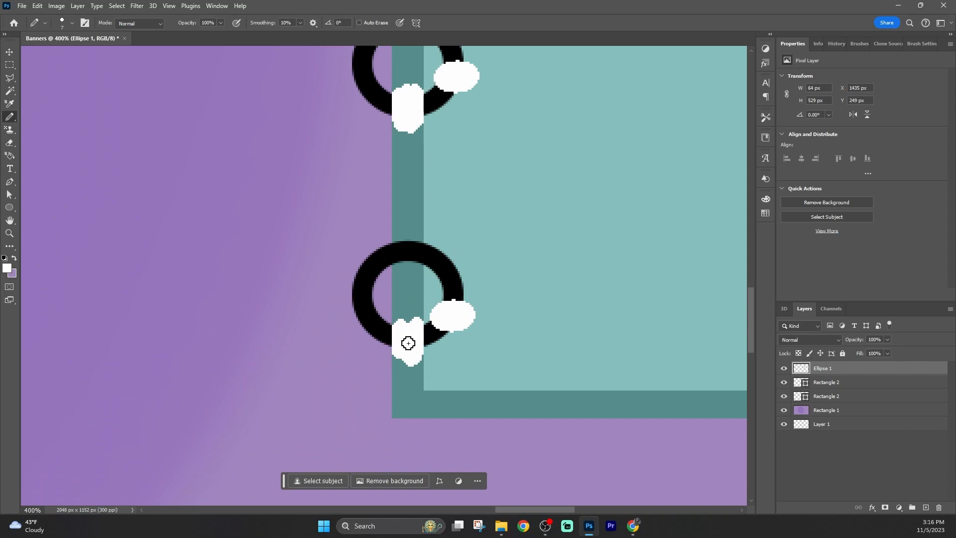
# Paint dark teal over the white patches on all five rings so the ring bottoms blend into the strip
pyautogui.click(9, 155)
pyautogui.click(10, 248)
pyautogui.press('g')
pyautogui.press('b')
pyautogui.moveTo(397, 323)
pyautogui.mouseDown()
pyautogui.moveTo(411, 365)
pyautogui.moveTo(417, 313)
pyautogui.moveTo(414, 351)
pyautogui.mouseUp()
pyautogui.moveTo(400, 88); pyautogui.dragTo(414, 124)
pyautogui.moveTo(759, 303); pyautogui.dragTo(760, 241)
pyautogui.moveTo(399, 274)
pyautogui.mouseDown()
pyautogui.moveTo(415, 312)
pyautogui.moveTo(418, 291)
pyautogui.moveTo(398, 300)
pyautogui.moveTo(418, 257)
pyautogui.mouseUp()
pyautogui.hotkey('ctrl', 'z')
pyautogui.moveTo(751, 271); pyautogui.dragTo(753, 214)
pyautogui.moveTo(398, 169); pyautogui.dragTo(415, 209)
# Sample the light teal page colour and paint over each ring segment between the strip and the white oval
pyautogui.keyDown('alt'); pyautogui.click(496, 210); pyautogui.keyUp('alt')
pyautogui.hotkey('ctrl', 'z')
pyautogui.moveTo(431, 187)
pyautogui.mouseDown()
pyautogui.moveTo(435, 200)
pyautogui.moveTo(434, 180)
pyautogui.mouseUp()
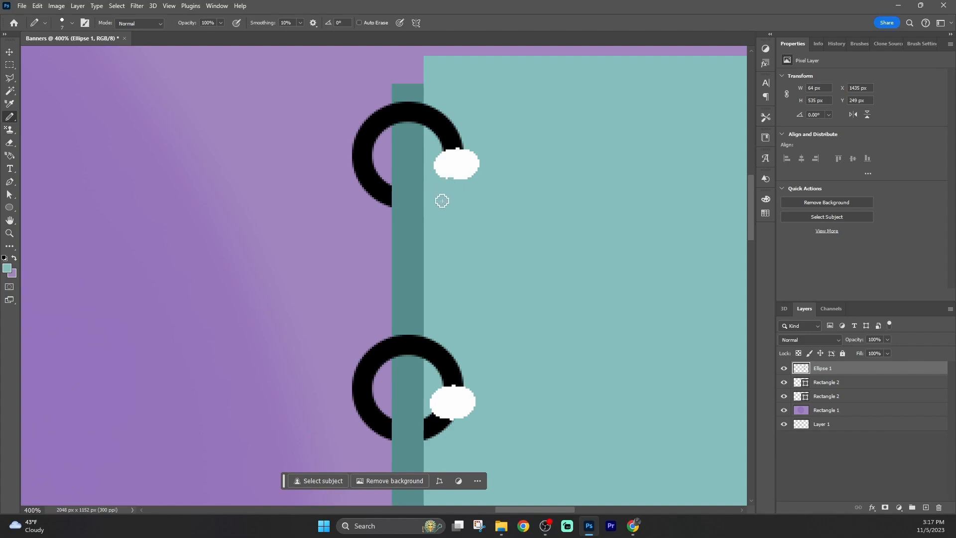
pyautogui.moveTo(432, 425); pyautogui.dragTo(435, 424)
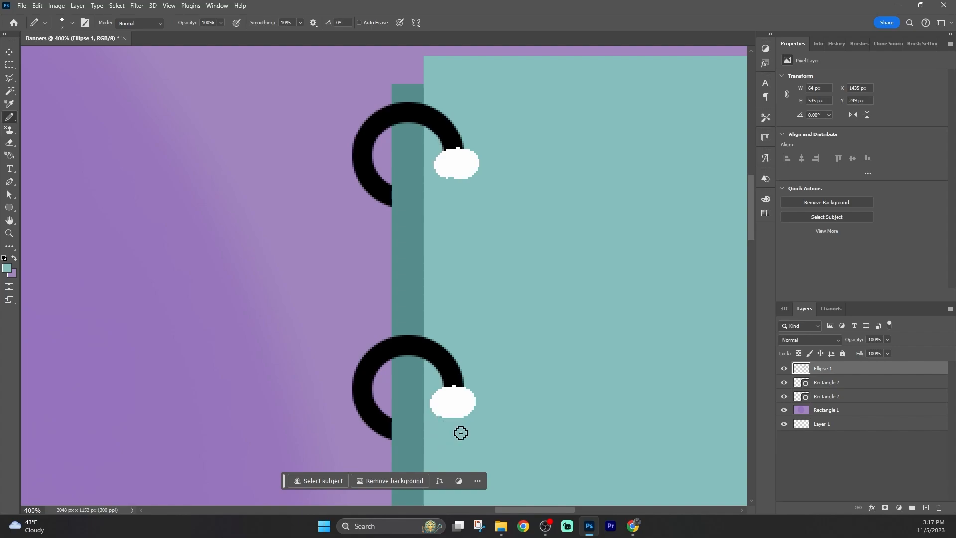
pyautogui.scroll(-10, 480, 399)
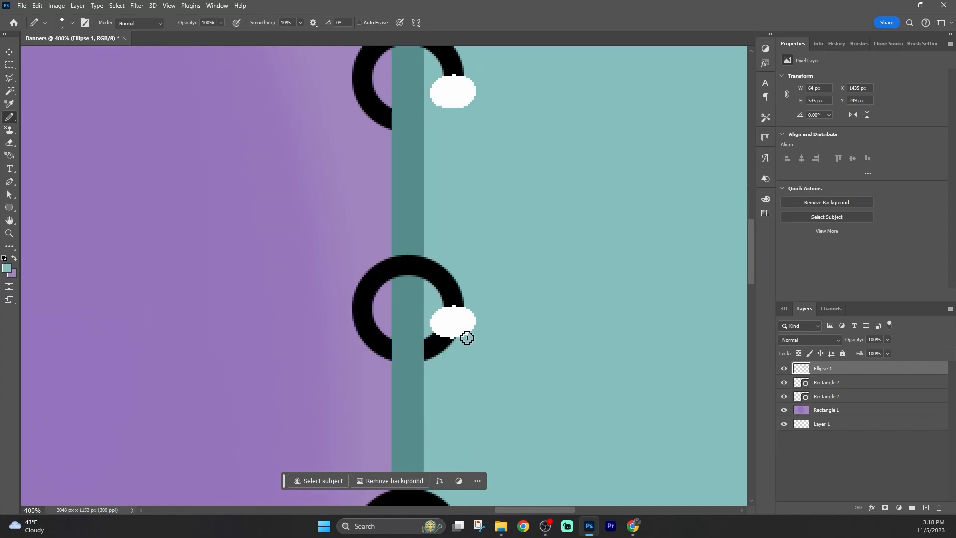
pyautogui.moveTo(435, 328)
pyautogui.mouseDown()
pyautogui.moveTo(452, 327)
pyautogui.moveTo(433, 326)
pyautogui.moveTo(443, 337)
pyautogui.mouseUp()
pyautogui.scroll(-3, 574, 281)
pyautogui.scroll(3, 565, 273)
pyautogui.scroll(-3, 546, 243)
pyautogui.scroll(3, 538, 224)
pyautogui.scroll(-3, 533, 209)
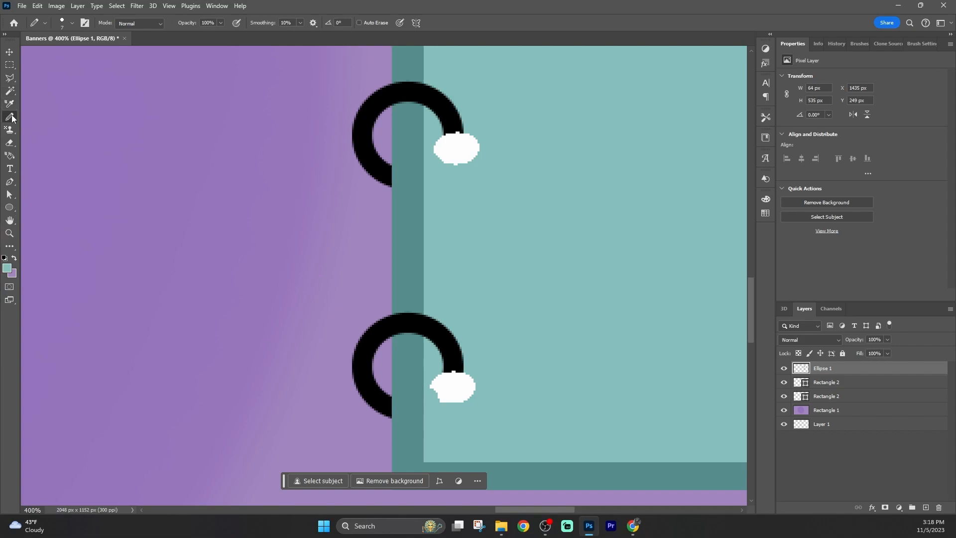
pyautogui.click(15, 258)
pyautogui.click(9, 143)
pyautogui.click(457, 150)
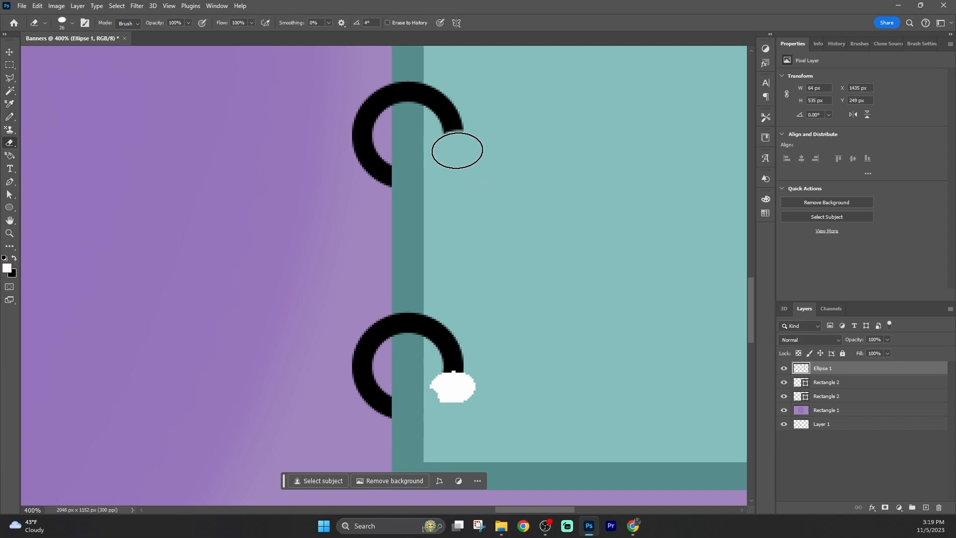
pyautogui.rightClick(10, 142)
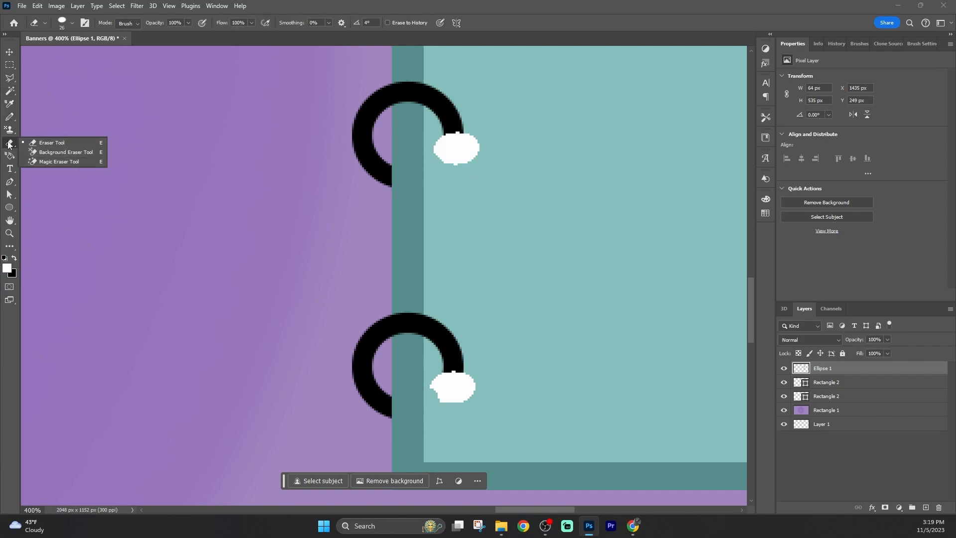
pyautogui.click(11, 273)
pyautogui.click(294, 114)
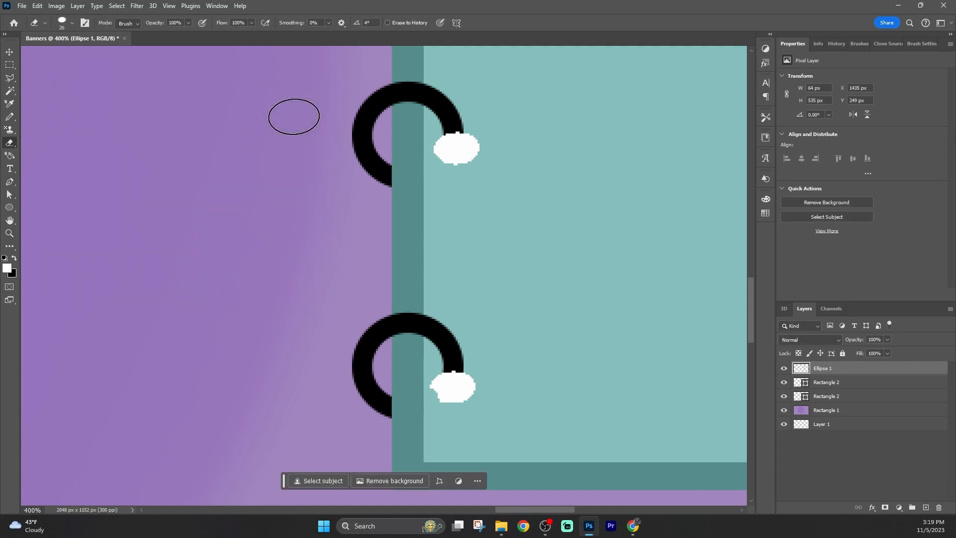
pyautogui.click(457, 148)
pyautogui.hotkey('ctrl', 'z')
pyautogui.click(460, 148)
# Draw a black ellipse of about 24 × 19 px without a stroke over the fourth ring's white oval
pyautogui.click(9, 207)
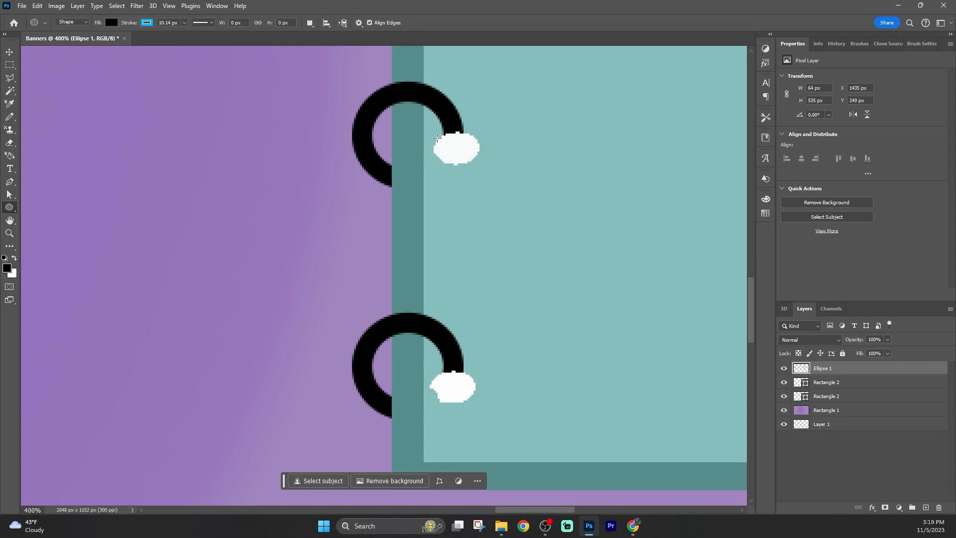
pyautogui.click(146, 23)
pyautogui.click(90, 41)
pyautogui.moveTo(256, 92); pyautogui.dragTo(265, 100)
pyautogui.hotkey('ctrl', 'z')
pyautogui.moveTo(434, 131); pyautogui.dragTo(480, 169)
pyautogui.hotkey('ctrl', 'z')
pyautogui.hotkey('ctrl', 'shift', 'z')
# Paste copies of the small black ellipse and place one over the white oval of each remaining ring
pyautogui.hotkey('ctrl', 'v')
pyautogui.press('v')
pyautogui.moveTo(388, 270); pyautogui.dragTo(468, 103)
pyautogui.hotkey('ctrl', 'v')
pyautogui.scroll(4, 423, 89)
pyautogui.hotkey('ctrl', 'v')
pyautogui.moveTo(389, 273); pyautogui.dragTo(455, 111)
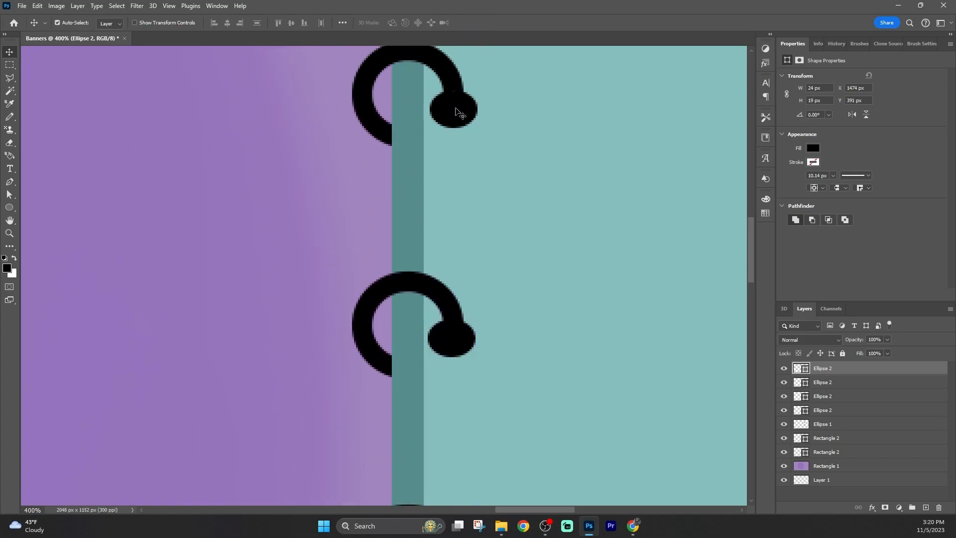
pyautogui.moveTo(751, 244); pyautogui.dragTo(759, 186)
pyautogui.hotkey('ctrl', 'v')
pyautogui.moveTo(385, 266); pyautogui.dragTo(458, 259)
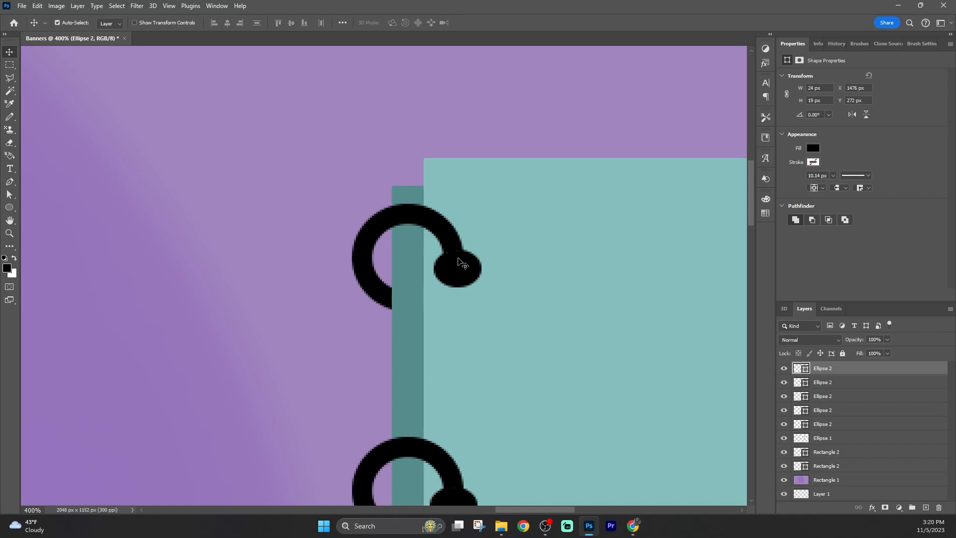
# Group all notebook layers, from the top black ellipse down to the lower Rectangle 2, and lock the group
pyautogui.hotkey('ctrl', '0')
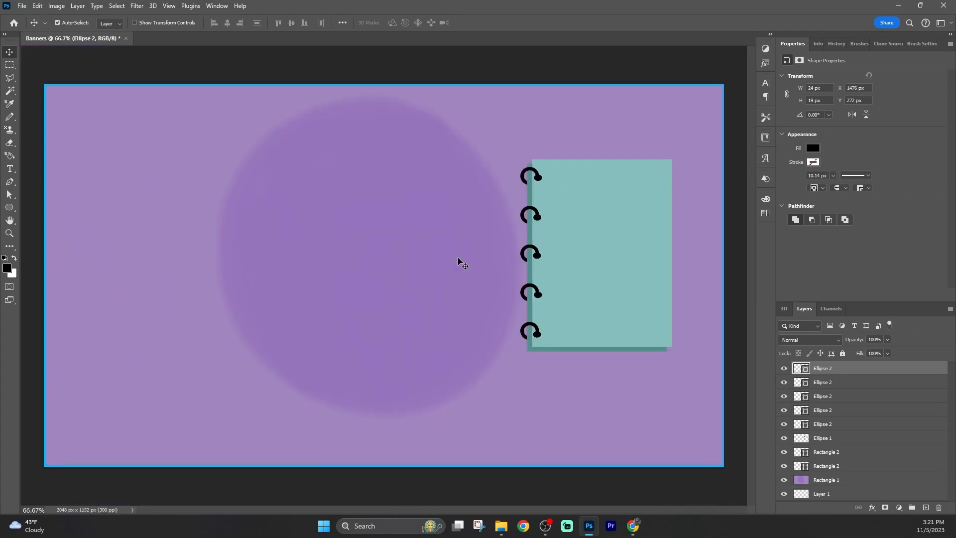
pyautogui.click(9, 207)
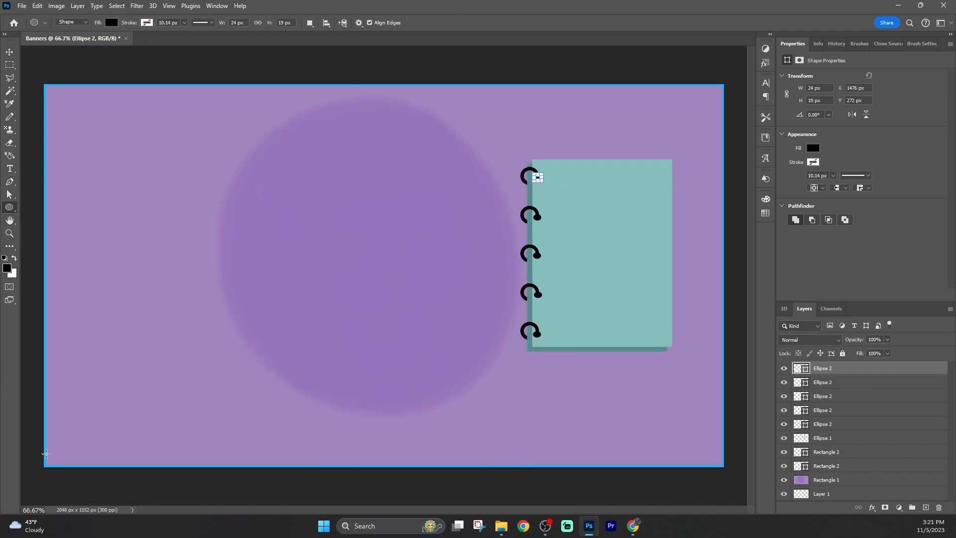
pyautogui.press('v')
pyautogui.click(835, 369)
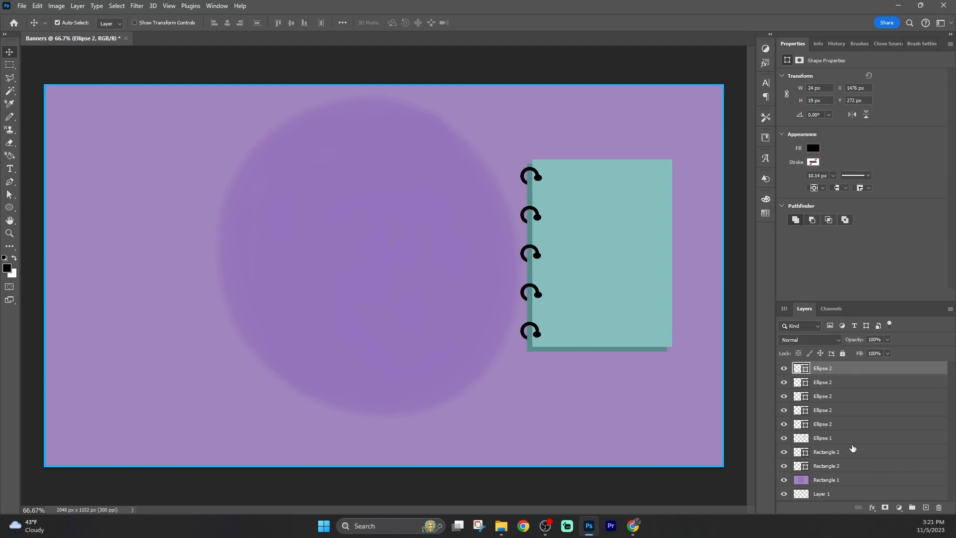
pyautogui.keyDown('shift'); pyautogui.click(851, 465); pyautogui.keyUp('shift')
pyautogui.click(912, 508)
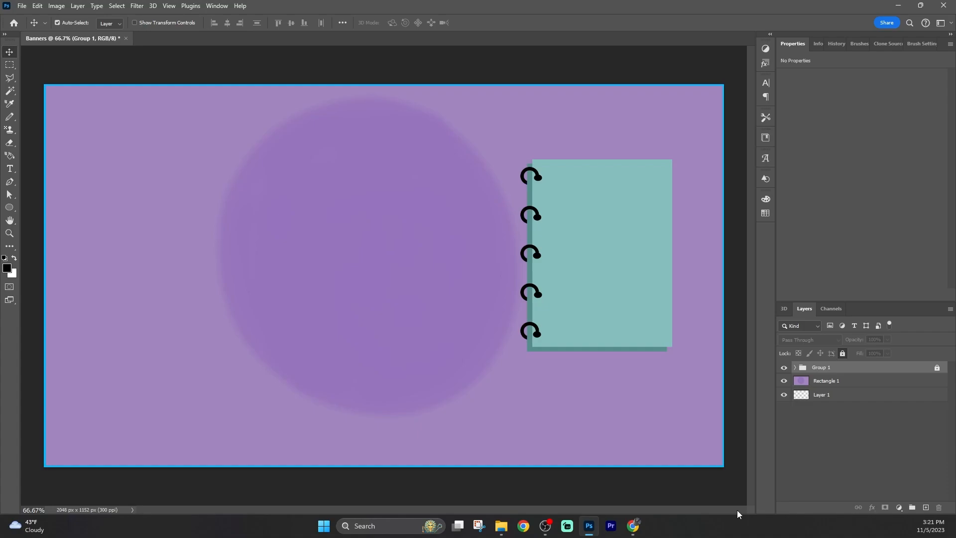
# Add a new empty layer above the locked notebook group
pyautogui.click(9, 116)
pyautogui.click(928, 485)
pyautogui.click(203, 228)
pyautogui.click(427, 191)
pyautogui.click(925, 508)
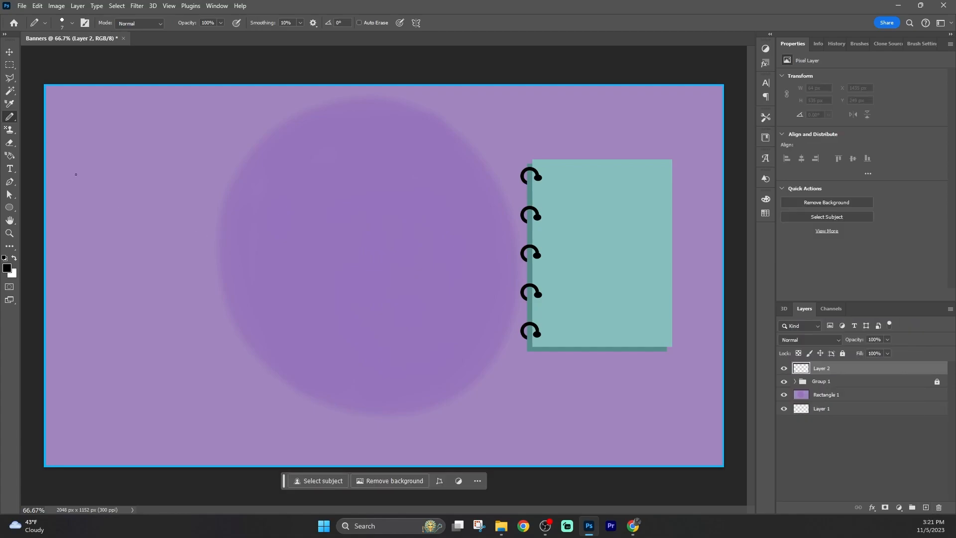
pyautogui.press('u')
pyautogui.moveTo(181, 197); pyautogui.dragTo(217, 200)
pyautogui.hotkey('ctrl', 'z')
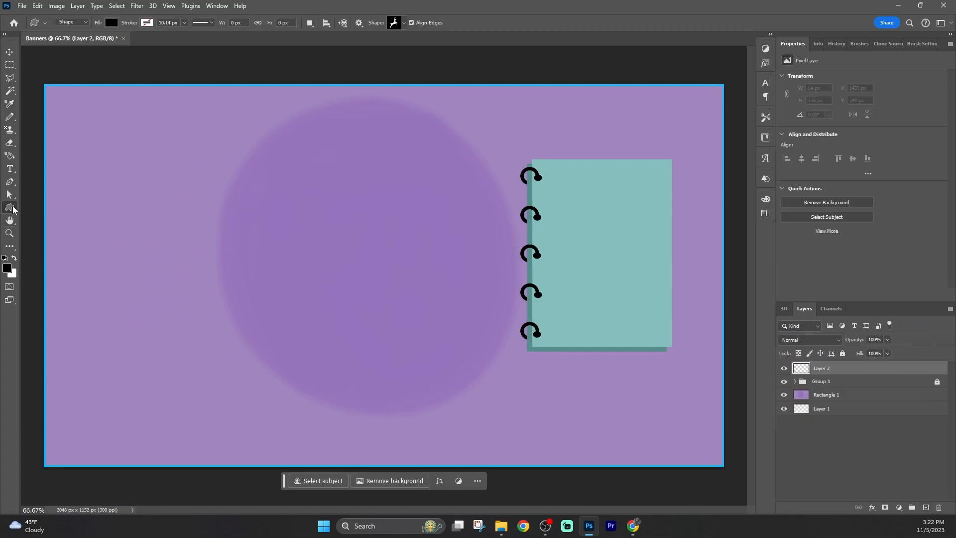
# Set the shape fill colour to a pale cream yellow
pyautogui.click(14, 258)
pyautogui.click(111, 23)
pyautogui.click(172, 41)
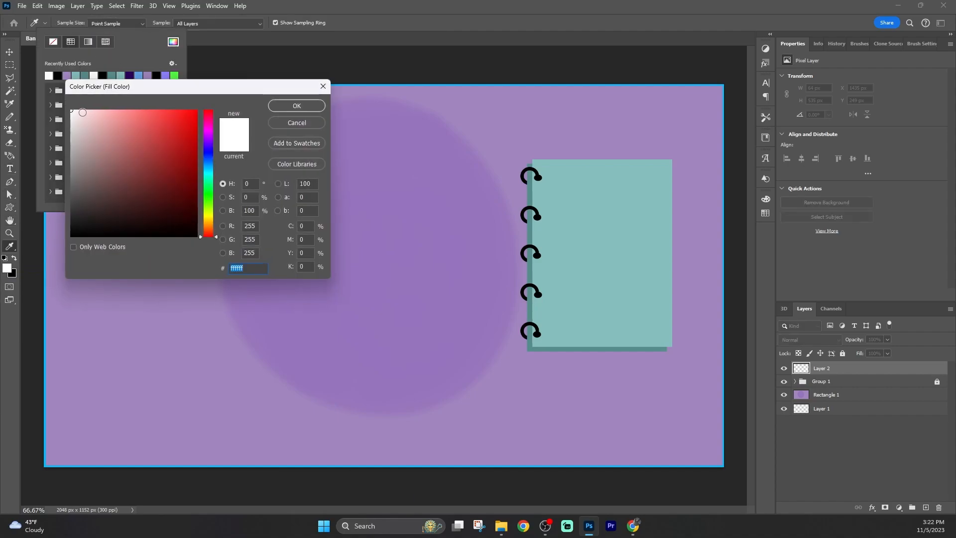
pyautogui.click(209, 224)
pyautogui.moveTo(209, 224); pyautogui.dragTo(209, 226)
pyautogui.click(81, 141)
pyautogui.click(93, 112)
pyautogui.click(209, 216)
pyautogui.click(85, 111)
pyautogui.click(293, 102)
pyautogui.click(296, 102)
# Draw a cream ellipse of about 660 × 533 px on the left side of the banner
pyautogui.rightClick(10, 207)
pyautogui.click(55, 202)
pyautogui.moveTo(98, 145); pyautogui.dragTo(318, 322)
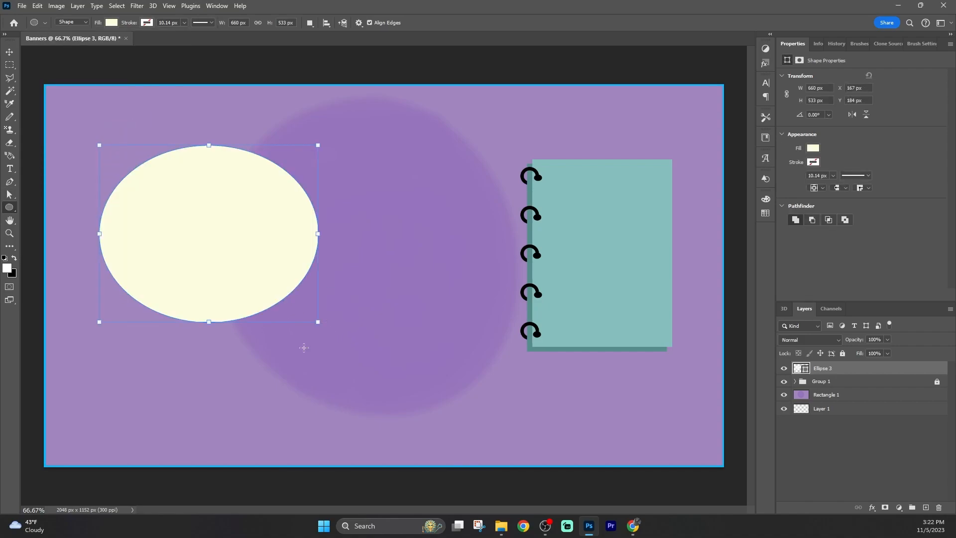
# Draw a small ellipse of about 127 × 97 px, fill it black and centre it near the cream ellipse's lower edge
pyautogui.moveTo(194, 280); pyautogui.dragTo(235, 312)
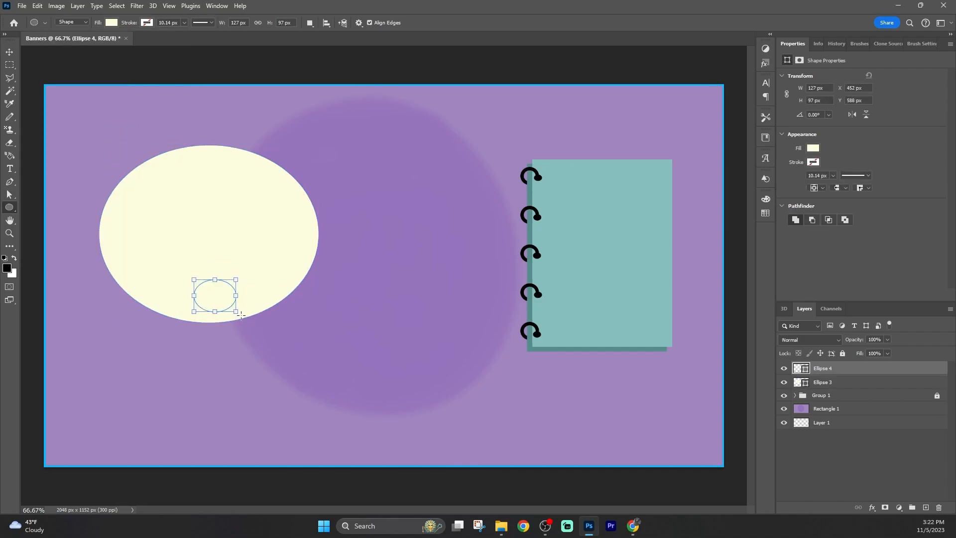
pyautogui.click(813, 148)
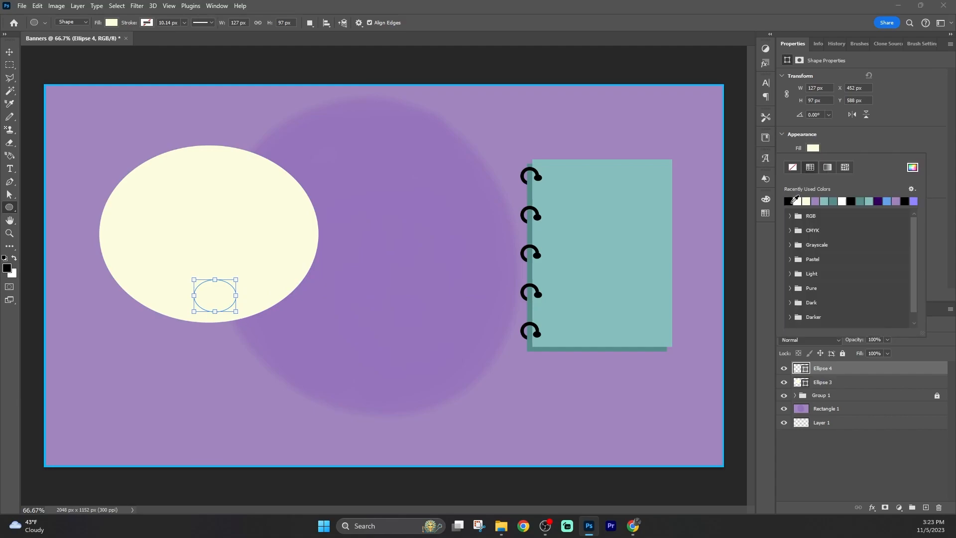
pyautogui.click(792, 199)
pyautogui.press('v')
pyautogui.moveTo(218, 283); pyautogui.dragTo(213, 285)
# Duplicate the black ellipse several times and place copies along the cream ellipse's right, upper-right, top and upper-left edge
pyautogui.hotkey('ctrl', 'c')
pyautogui.hotkey('ctrl', 'v')
pyautogui.hotkey('ctrl', 'v')
pyautogui.hotkey('ctrl', 'v')
pyautogui.hotkey('ctrl', 'v')
pyautogui.hotkey('ctrl', 'v')
pyautogui.hotkey('ctrl', 'v')
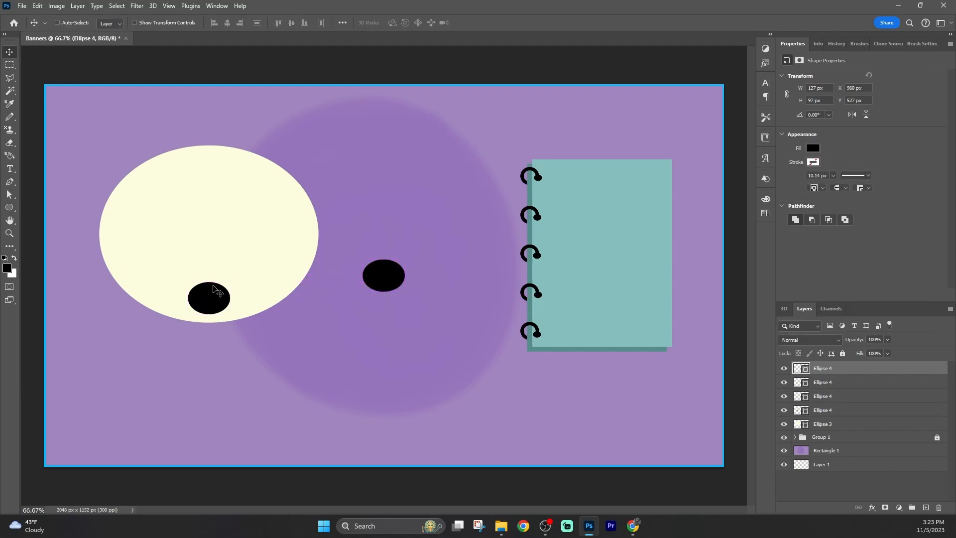
pyautogui.moveTo(378, 274); pyautogui.dragTo(284, 247)
pyautogui.moveTo(380, 272); pyautogui.dragTo(278, 200)
pyautogui.moveTo(382, 273); pyautogui.dragTo(242, 174)
pyautogui.moveTo(389, 277); pyautogui.dragTo(206, 170)
pyautogui.moveTo(387, 273); pyautogui.dragTo(158, 174)
# Paste more copies of the black ellipse and place them on the left and lower-left parts of the cream ellipse
pyautogui.hotkey('ctrl', 'v')
pyautogui.hotkey('ctrl', 'v')
pyautogui.hotkey('ctrl', 'v')
pyautogui.moveTo(384, 277); pyautogui.dragTo(131, 223)
pyautogui.moveTo(385, 277); pyautogui.dragTo(170, 284)
# Spread the black ellipses outward around the cream ellipse, keeping one at the top centre and one at the bottom centre
pyautogui.moveTo(205, 300); pyautogui.dragTo(209, 299)
pyautogui.moveTo(204, 156); pyautogui.dragTo(269, 155)
pyautogui.moveTo(291, 206); pyautogui.dragTo(318, 199)
pyautogui.moveTo(260, 287); pyautogui.dragTo(280, 307)
pyautogui.moveTo(167, 282); pyautogui.dragTo(133, 311)
pyautogui.moveTo(162, 174); pyautogui.dragTo(137, 143)
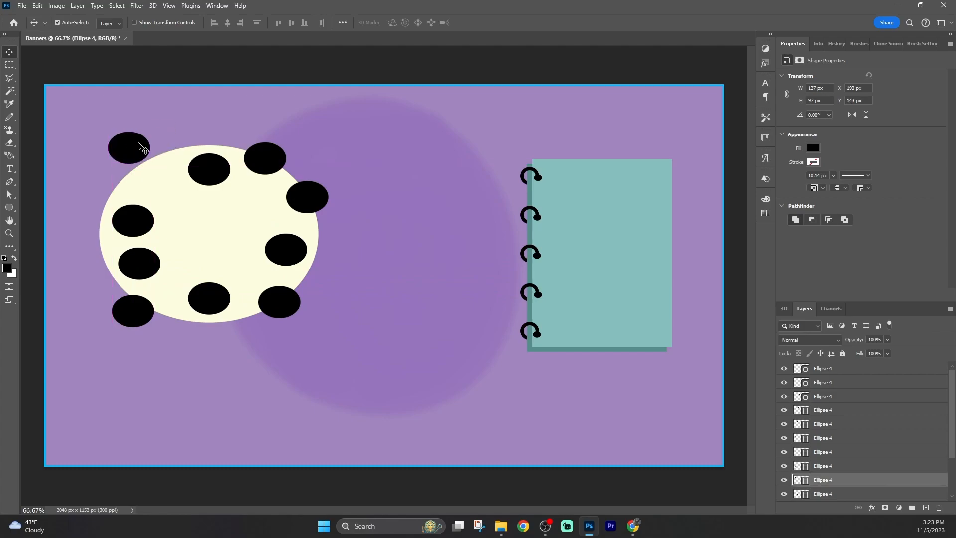
pyautogui.moveTo(133, 221); pyautogui.dragTo(78, 214)
pyautogui.moveTo(139, 263); pyautogui.dragTo(100, 282)
pyautogui.moveTo(286, 249); pyautogui.dragTo(322, 279)
pyautogui.moveTo(279, 301); pyautogui.dragTo(307, 314)
pyautogui.moveTo(312, 199); pyautogui.dragTo(353, 199)
# Move the four right-hand black ellipses back inside the cream ellipse, following its right edge in an arc
pyautogui.moveTo(277, 159); pyautogui.dragTo(273, 187)
pyautogui.moveTo(349, 197); pyautogui.dragTo(285, 221)
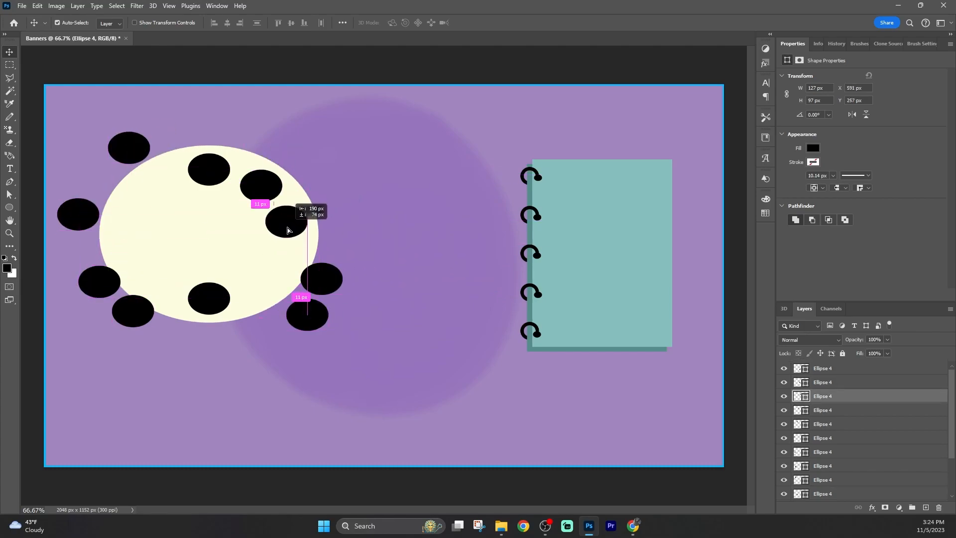
pyautogui.moveTo(321, 279); pyautogui.dragTo(262, 282)
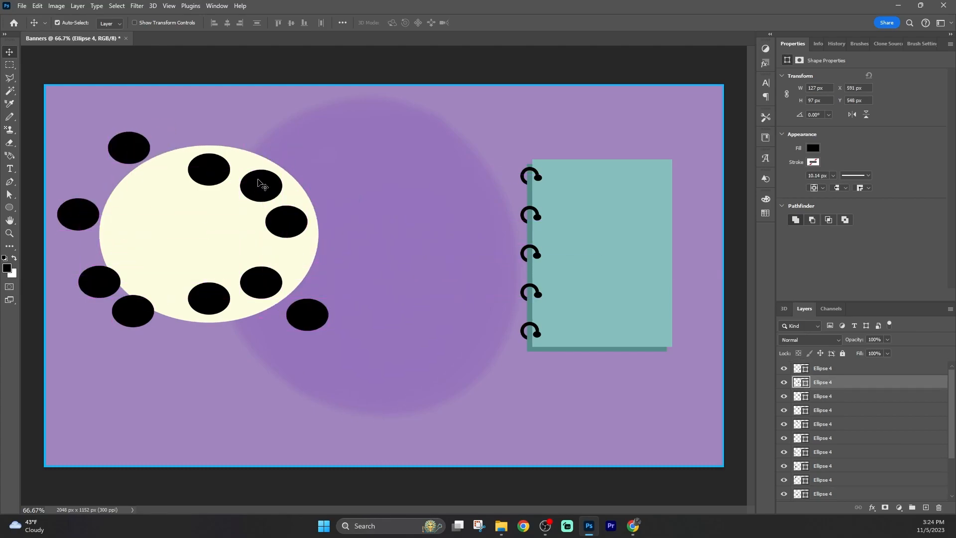
pyautogui.click(259, 183)
pyautogui.click(260, 289)
pyautogui.moveTo(311, 311); pyautogui.dragTo(289, 255)
pyautogui.moveTo(261, 287); pyautogui.dragTo(254, 292)
pyautogui.moveTo(265, 188); pyautogui.dragTo(260, 183)
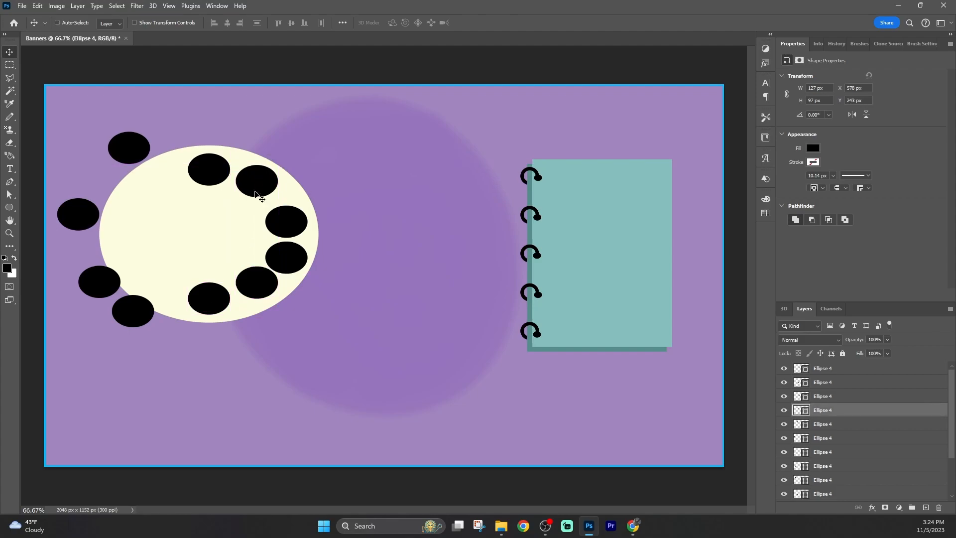
# Nudge the upper-right black ellipse down to Y 256 px and shift the two rightmost ones closer to the cream ellipse's edge
pyautogui.click(261, 283)
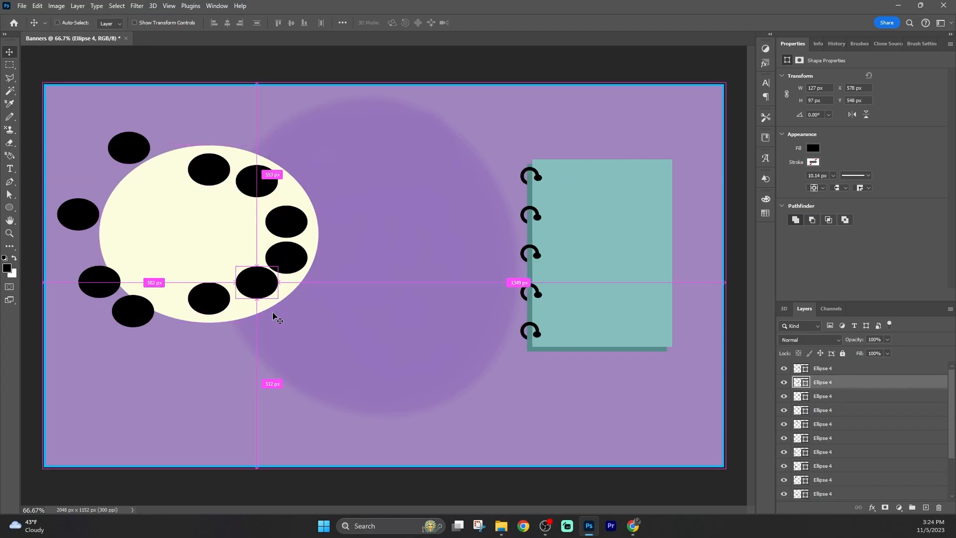
pyautogui.click(258, 179)
pyautogui.press('Down')
pyautogui.press('Down')
pyautogui.press('Down')
pyautogui.press('Down')
pyautogui.press('Down')
pyautogui.press('Down')
pyautogui.press('Down')
pyautogui.press('Down')
pyautogui.press('Down')
pyautogui.press('Down')
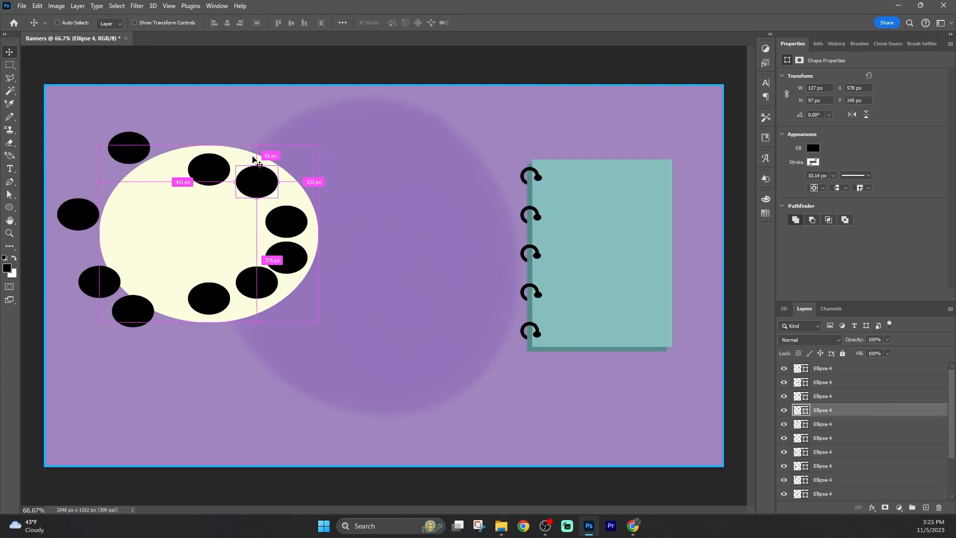
pyautogui.moveTo(261, 169); pyautogui.dragTo(259, 159)
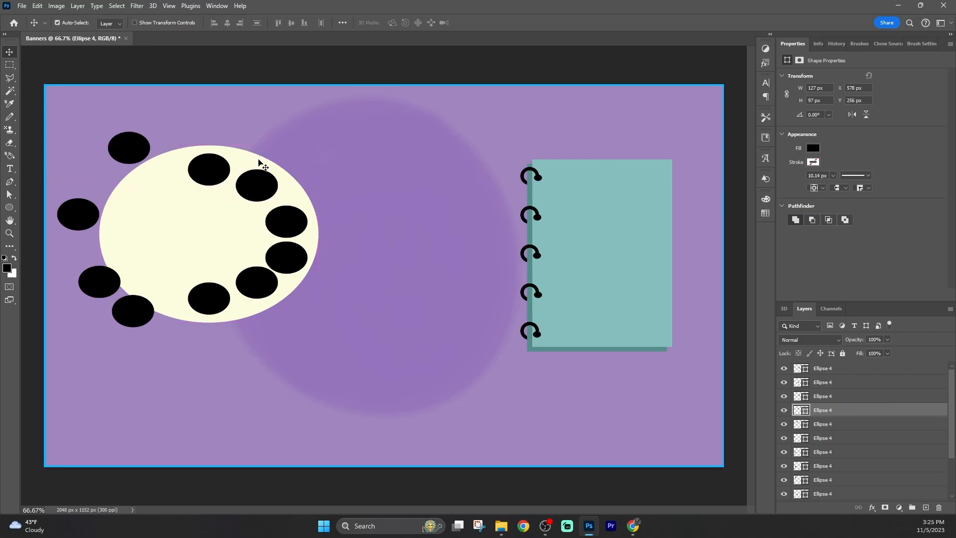
pyautogui.moveTo(288, 219); pyautogui.dragTo(292, 211)
pyautogui.moveTo(285, 262); pyautogui.dragTo(291, 257)
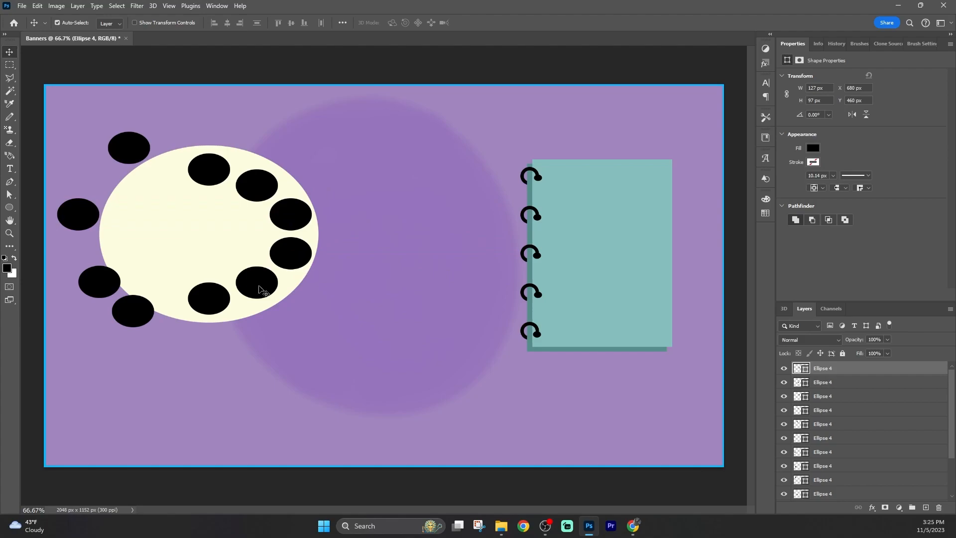
# Move the four left-hand black ellipses inside the cream ellipse so they follow its left edge in an arc
pyautogui.keyDown('ctrl'); pyautogui.click(299, 215); pyautogui.keyUp('ctrl')
pyautogui.moveTo(129, 147); pyautogui.dragTo(161, 185)
pyautogui.moveTo(74, 216); pyautogui.dragTo(124, 216)
pyautogui.moveTo(101, 290); pyautogui.dragTo(130, 260)
pyautogui.moveTo(138, 325); pyautogui.dragTo(166, 300)
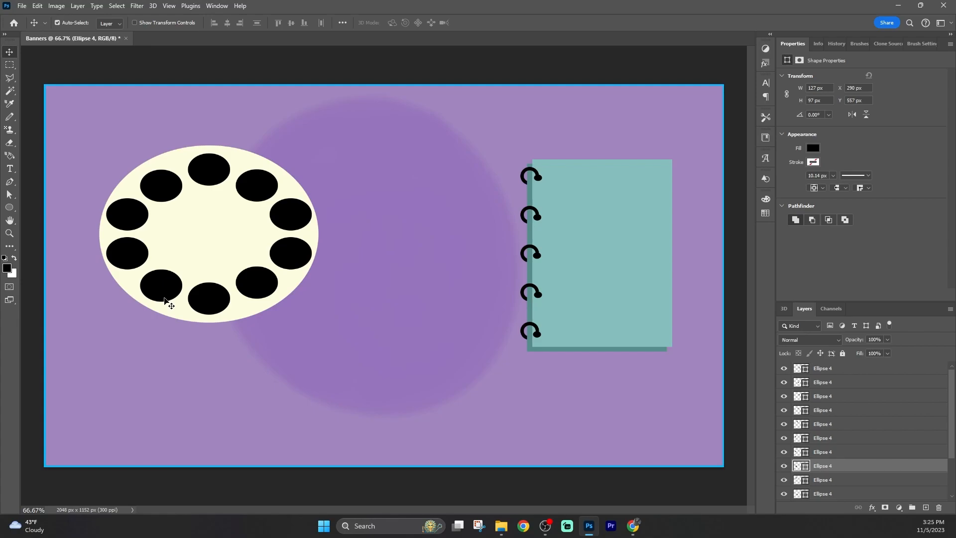
# Fill the top-centre black ellipse with red from the Pure colour swatches
pyautogui.click(211, 173)
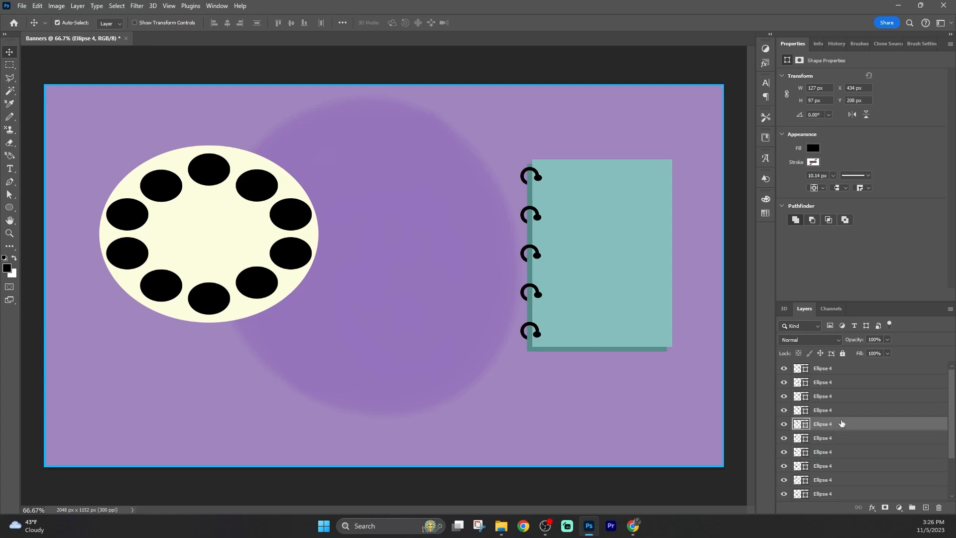
pyautogui.click(812, 148)
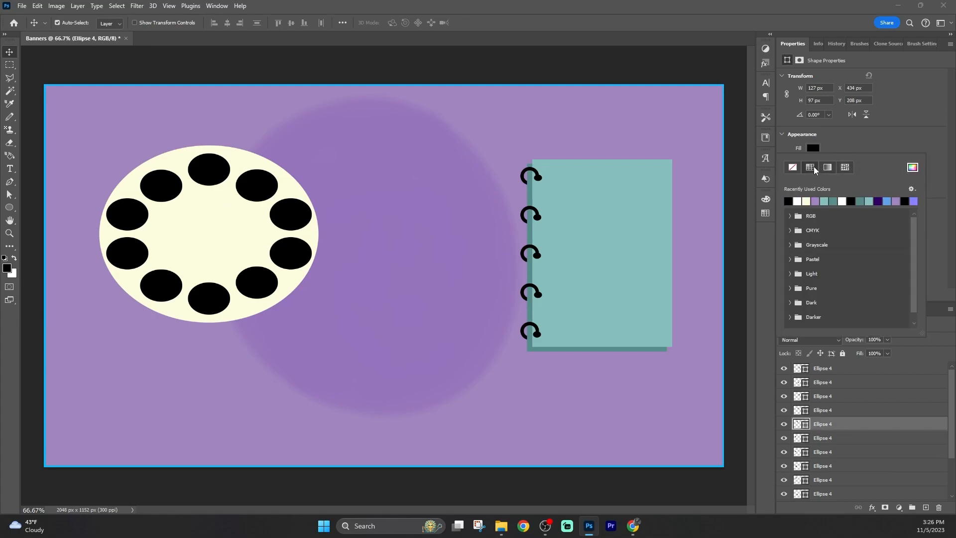
pyautogui.click(789, 216)
pyautogui.click(789, 239)
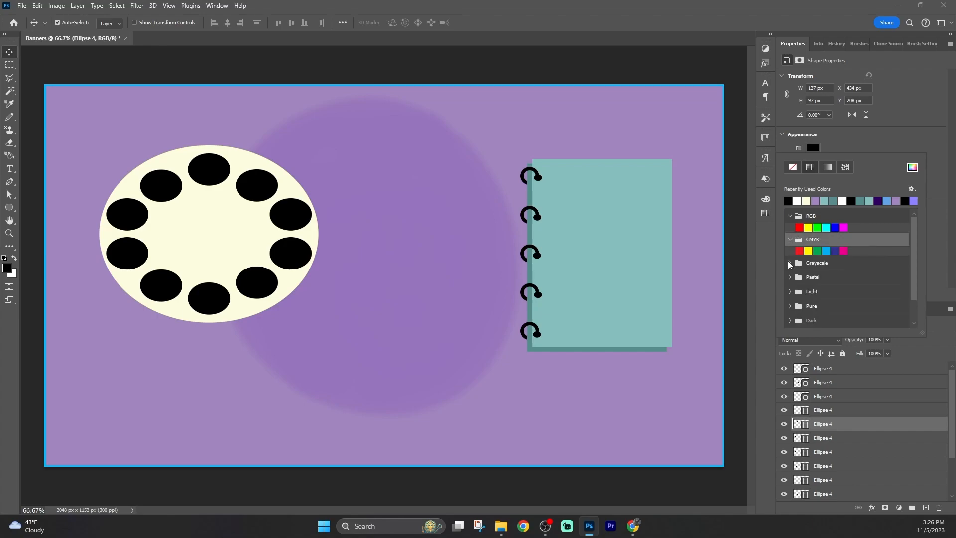
pyautogui.click(790, 263)
pyautogui.click(789, 294)
pyautogui.scroll(-3, 913, 246)
pyautogui.click(790, 278)
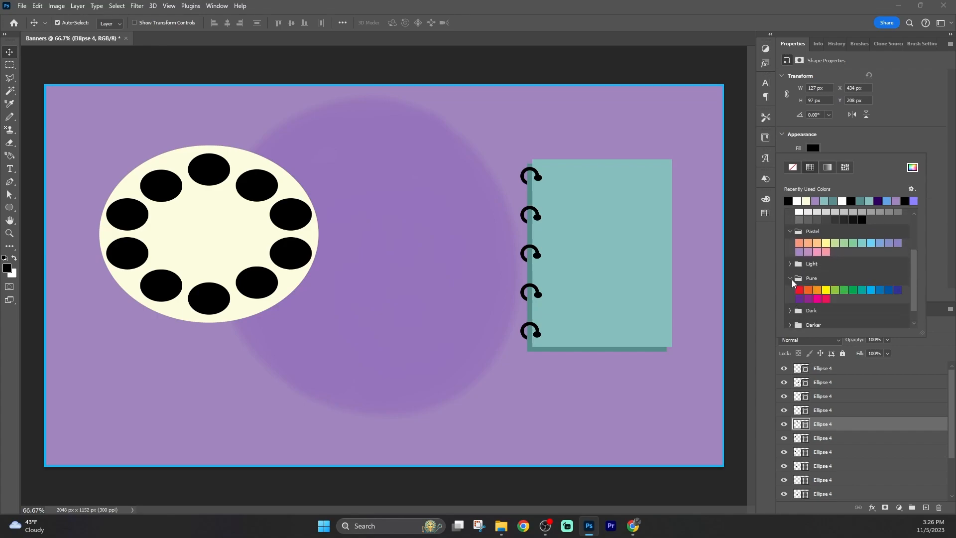
pyautogui.click(799, 289)
# Fill the next two ellipses clockwise from the red one with pure orange and bright yellow
pyautogui.click(259, 182)
pyautogui.click(812, 148)
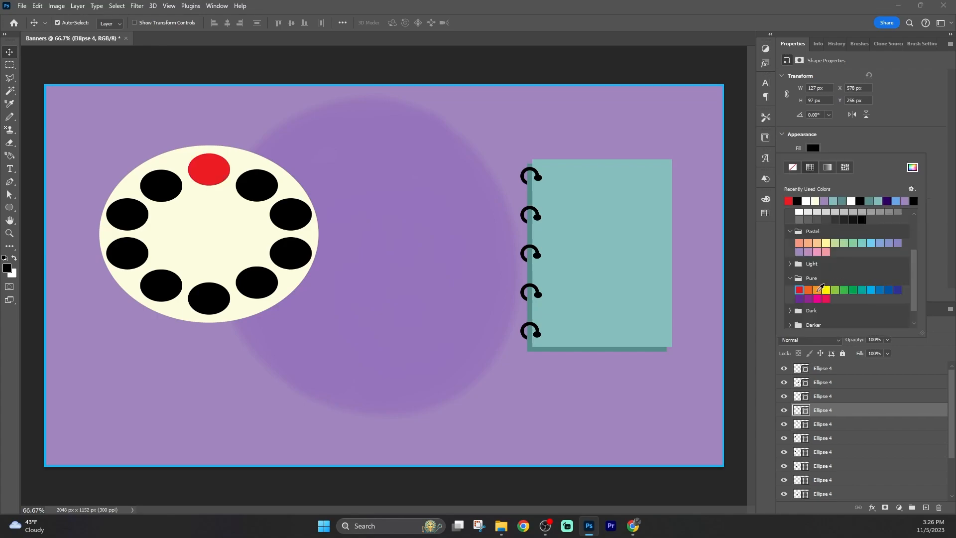
pyautogui.click(808, 289)
pyautogui.click(815, 148)
pyautogui.click(816, 148)
pyautogui.click(826, 289)
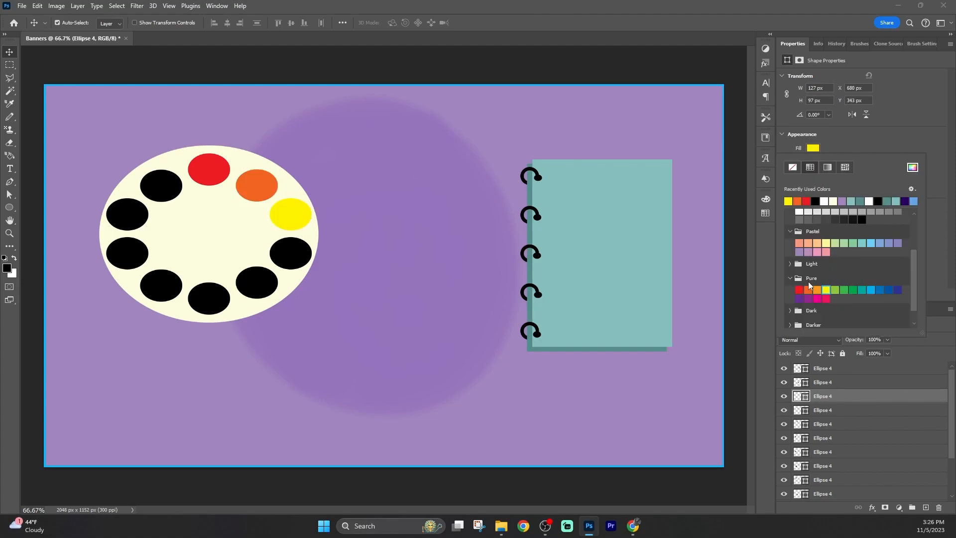
# Fill the black ellipse directly below the yellow one with green from the Pure swatches
pyautogui.click(298, 253)
pyautogui.click(812, 148)
pyautogui.click(824, 200)
pyautogui.click(293, 253)
pyautogui.click(813, 148)
pyautogui.click(844, 289)
# Fill the upper of the two leftmost black ellipses with purple and the lower one with dark blue
pyautogui.click(131, 215)
pyautogui.click(813, 148)
pyautogui.click(799, 299)
pyautogui.click(128, 253)
pyautogui.click(813, 147)
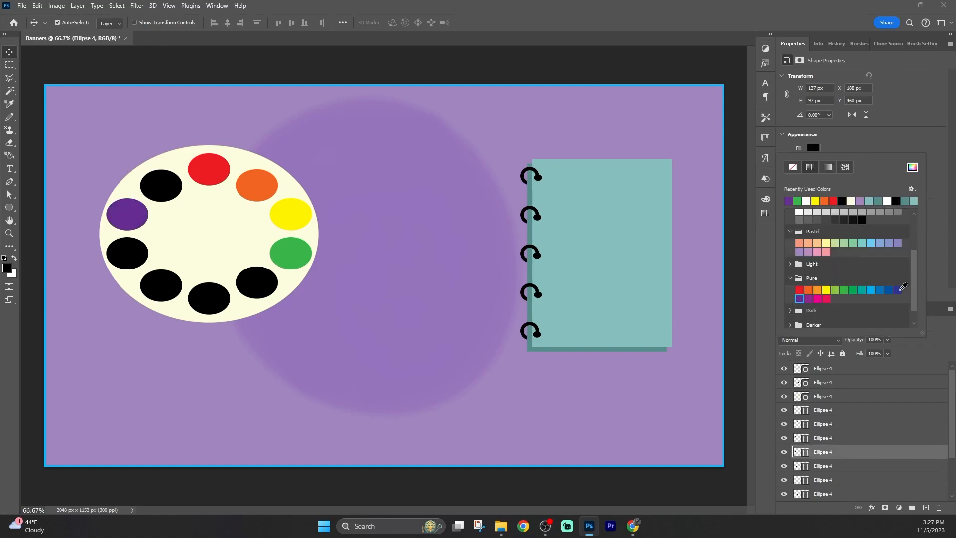
pyautogui.click(889, 289)
# Collapse the expanded swatch folders and fill the lower-left black ellipse with the custom brown #564230
pyautogui.click(154, 280)
pyautogui.click(812, 148)
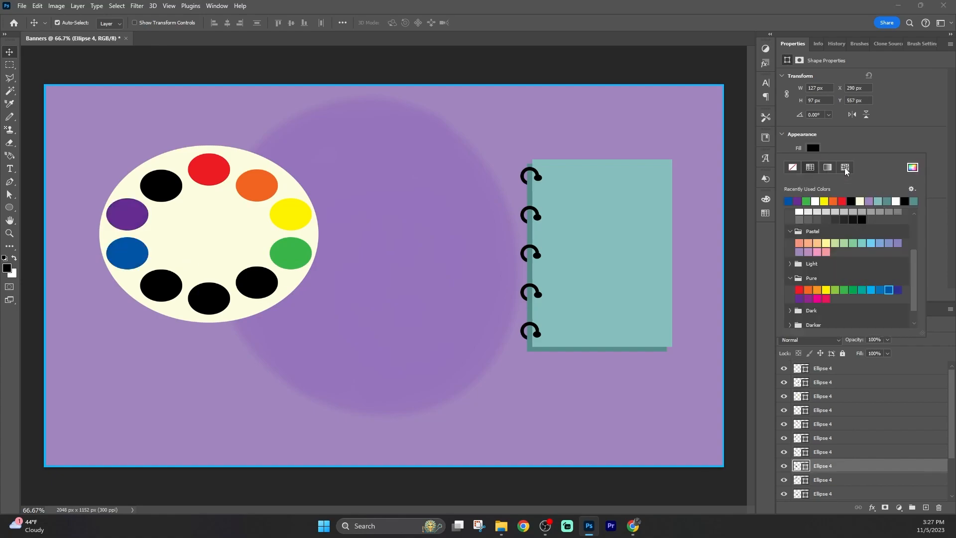
pyautogui.scroll(3, 904, 249)
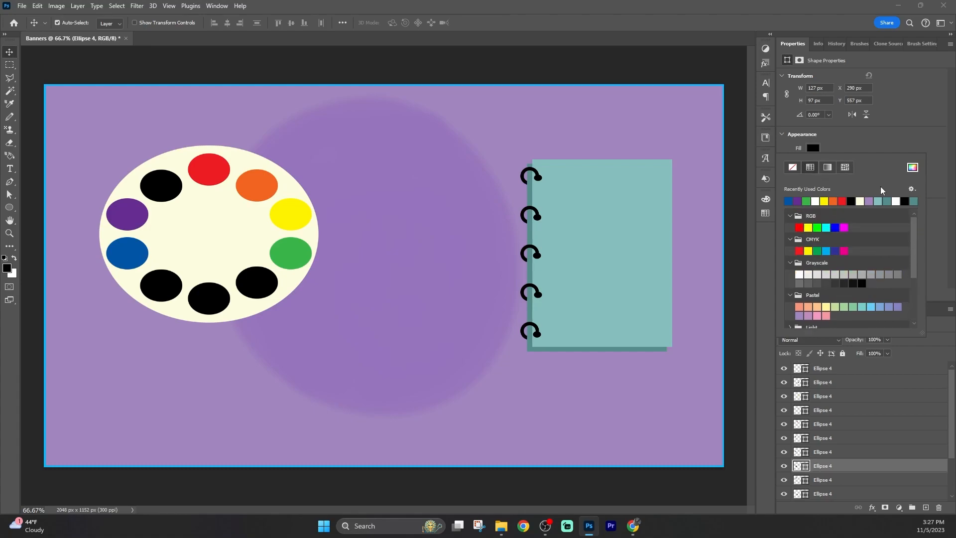
pyautogui.click(789, 216)
pyautogui.click(789, 230)
pyautogui.click(789, 244)
pyautogui.click(789, 259)
pyautogui.click(790, 288)
pyautogui.click(789, 302)
pyautogui.click(790, 302)
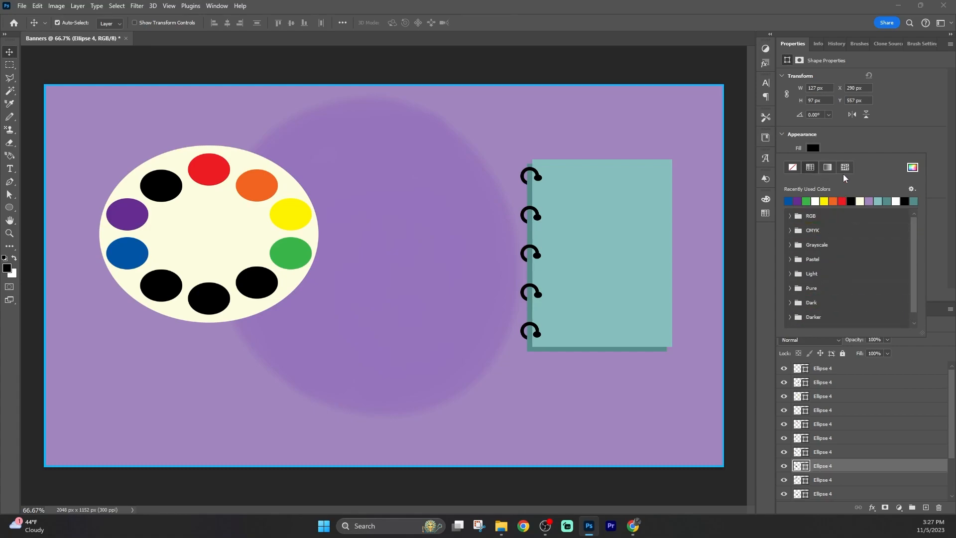
pyautogui.click(912, 167)
pyautogui.write('564230')
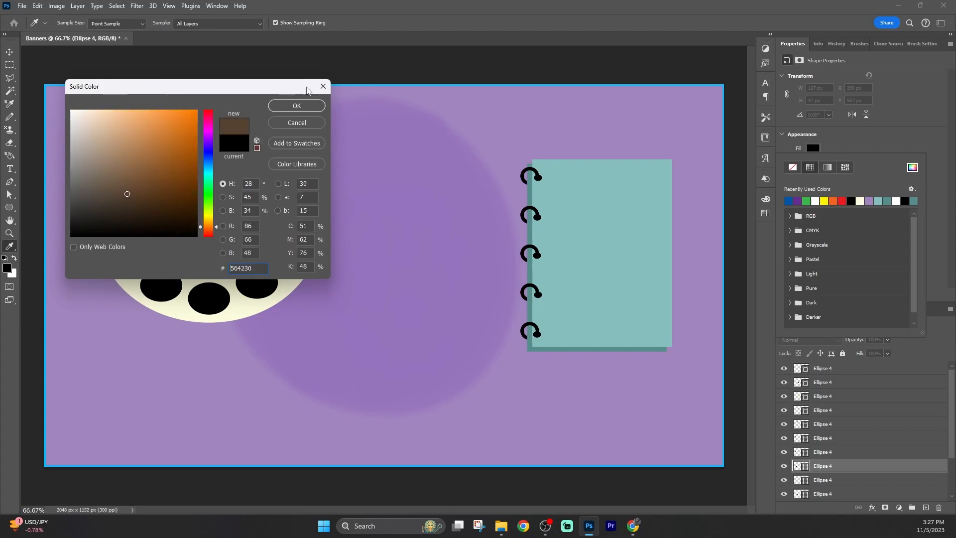
pyautogui.click(296, 102)
# Fill the bottom-centre ellipse with white and the lower-right black ellipse with a custom neutral grey
pyautogui.click(210, 299)
pyautogui.click(813, 147)
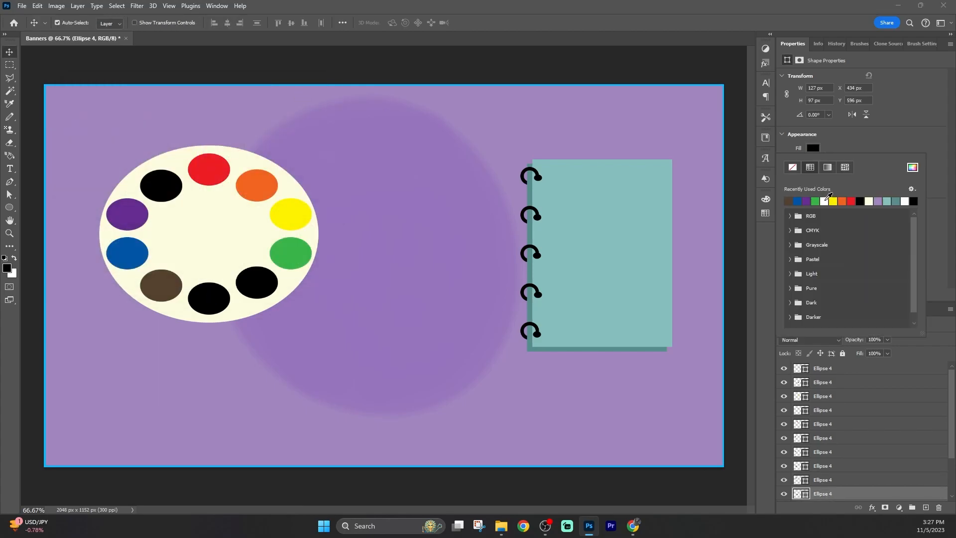
pyautogui.click(824, 201)
pyautogui.click(256, 280)
pyautogui.click(812, 148)
pyautogui.click(912, 167)
pyautogui.moveTo(72, 195); pyautogui.dragTo(59, 196)
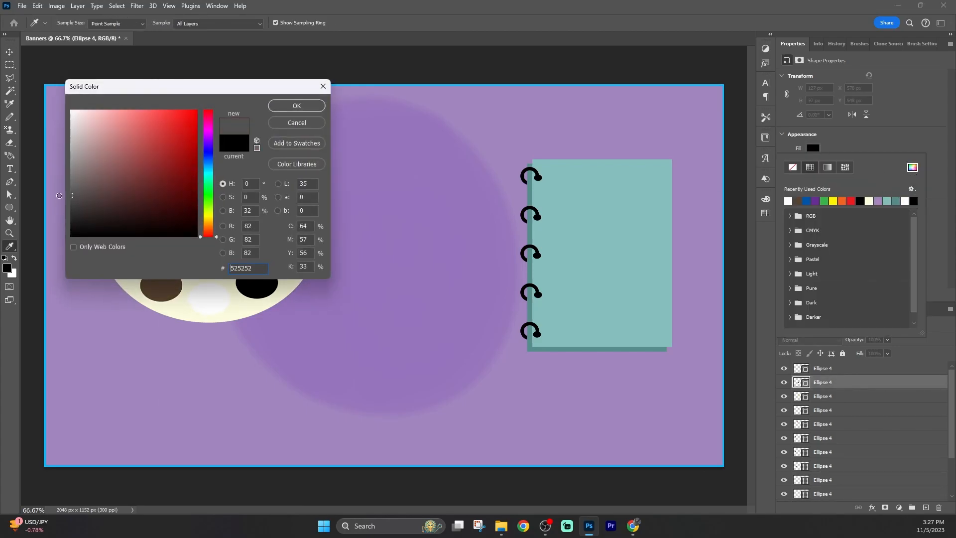
pyautogui.click(288, 105)
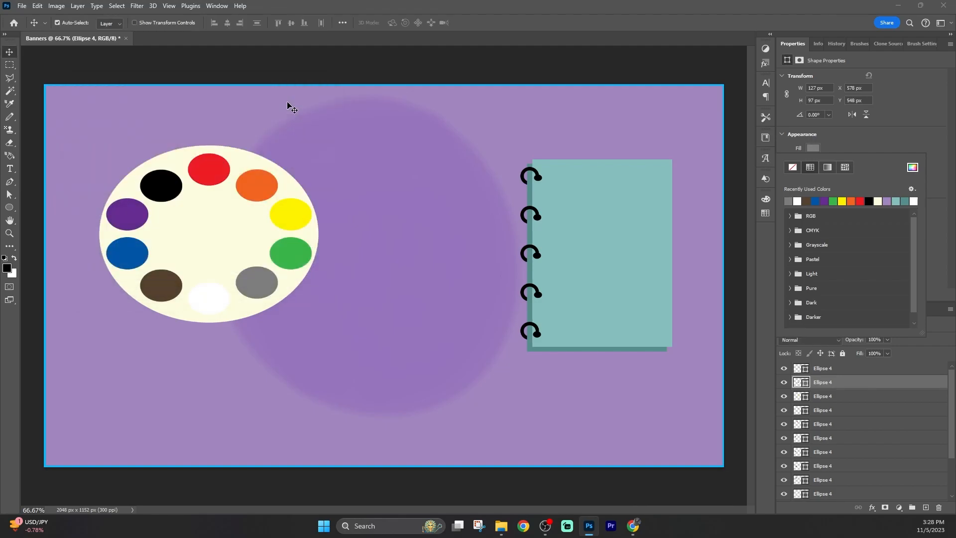
# Group the cream ellipse with all its coloured ellipses and merge the group into a single layer
pyautogui.click(857, 367)
pyautogui.scroll(-2, 952, 414)
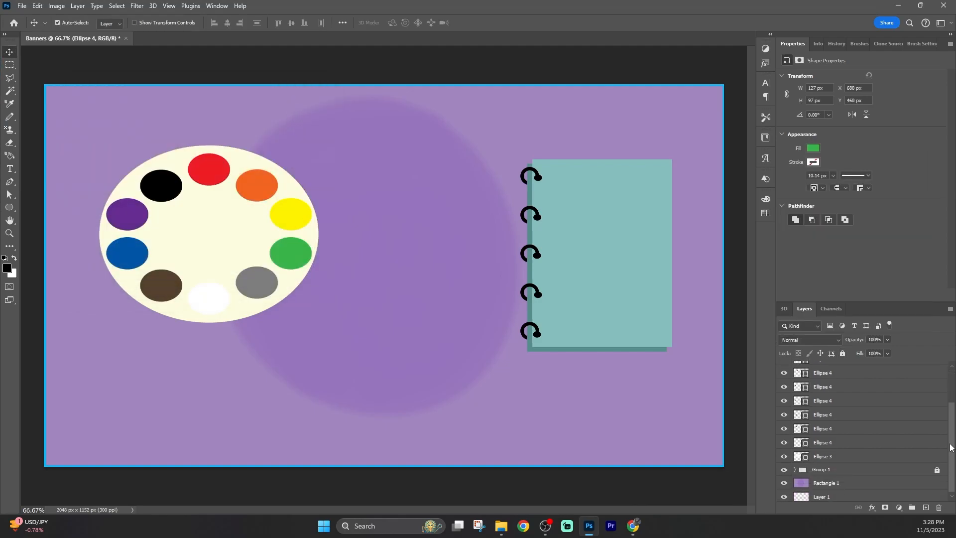
pyautogui.keyDown('shift'); pyautogui.click(902, 456); pyautogui.keyUp('shift')
pyautogui.click(914, 510)
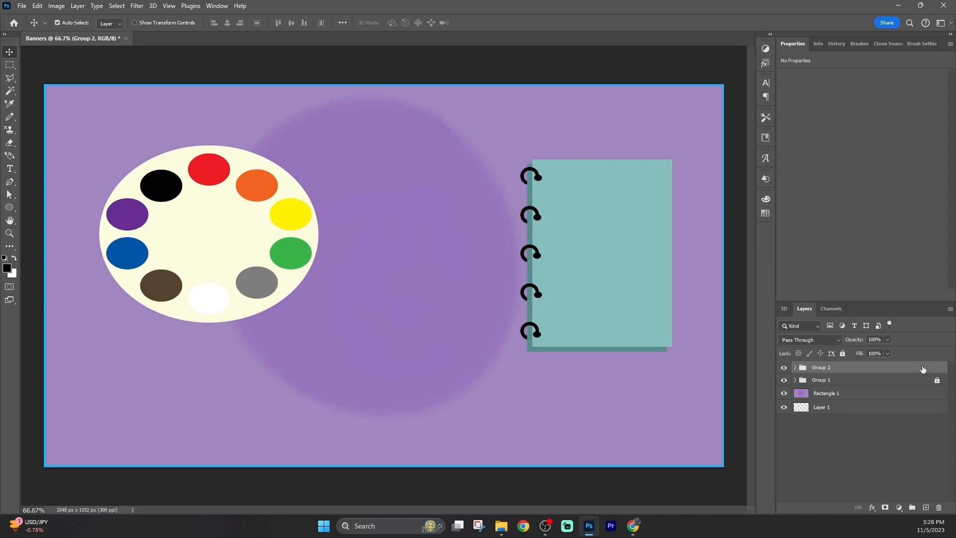
pyautogui.rightClick(945, 365)
pyautogui.click(796, 438)
# Move the merged paint palette down and slightly left, and undo the accidental shift of the purple background
pyautogui.moveTo(219, 235); pyautogui.dragTo(205, 286)
pyautogui.hotkey('ctrl', 'z')
pyautogui.moveTo(566, 242); pyautogui.dragTo(584, 263)
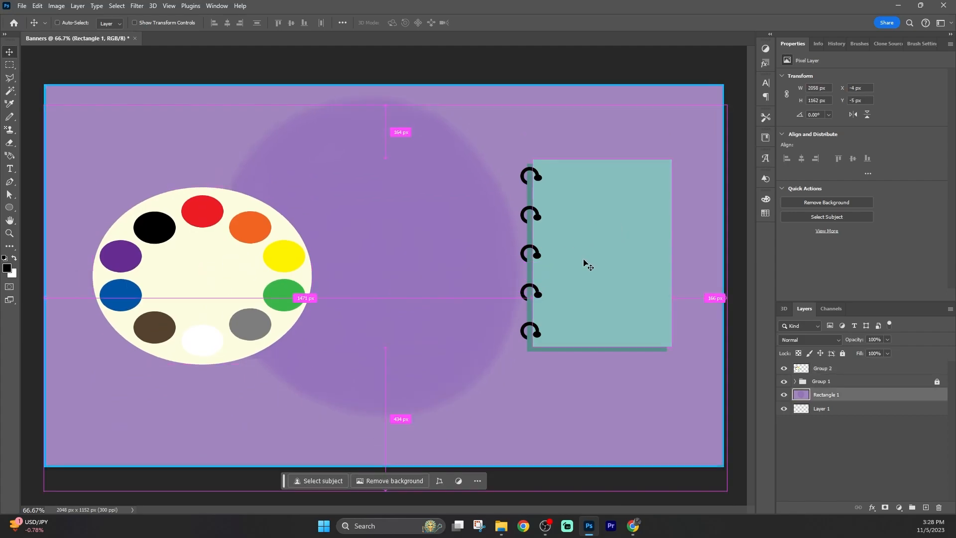
pyautogui.hotkey('ctrl', 'z')
# Select the locked notebook group and open its list of layer commands
pyautogui.click(862, 379)
pyautogui.rightClick(937, 384)
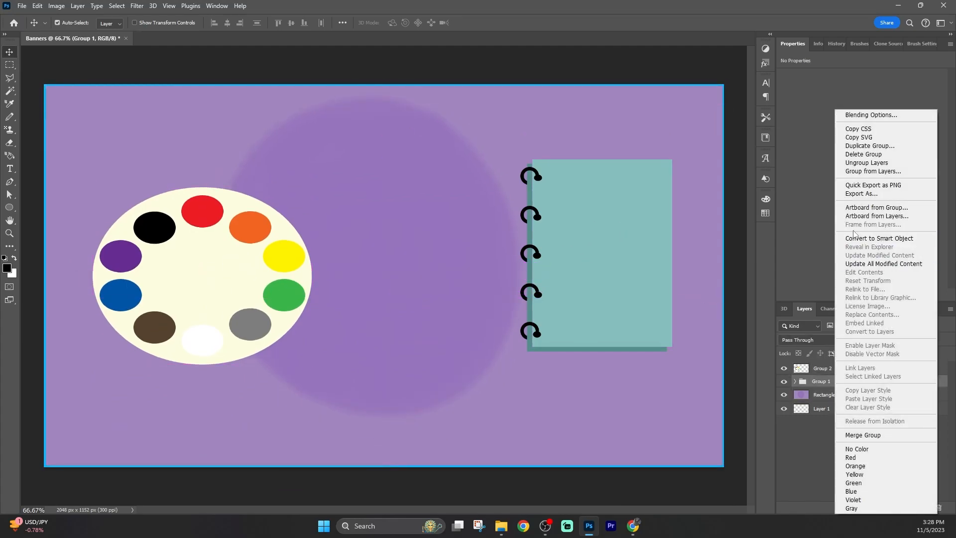